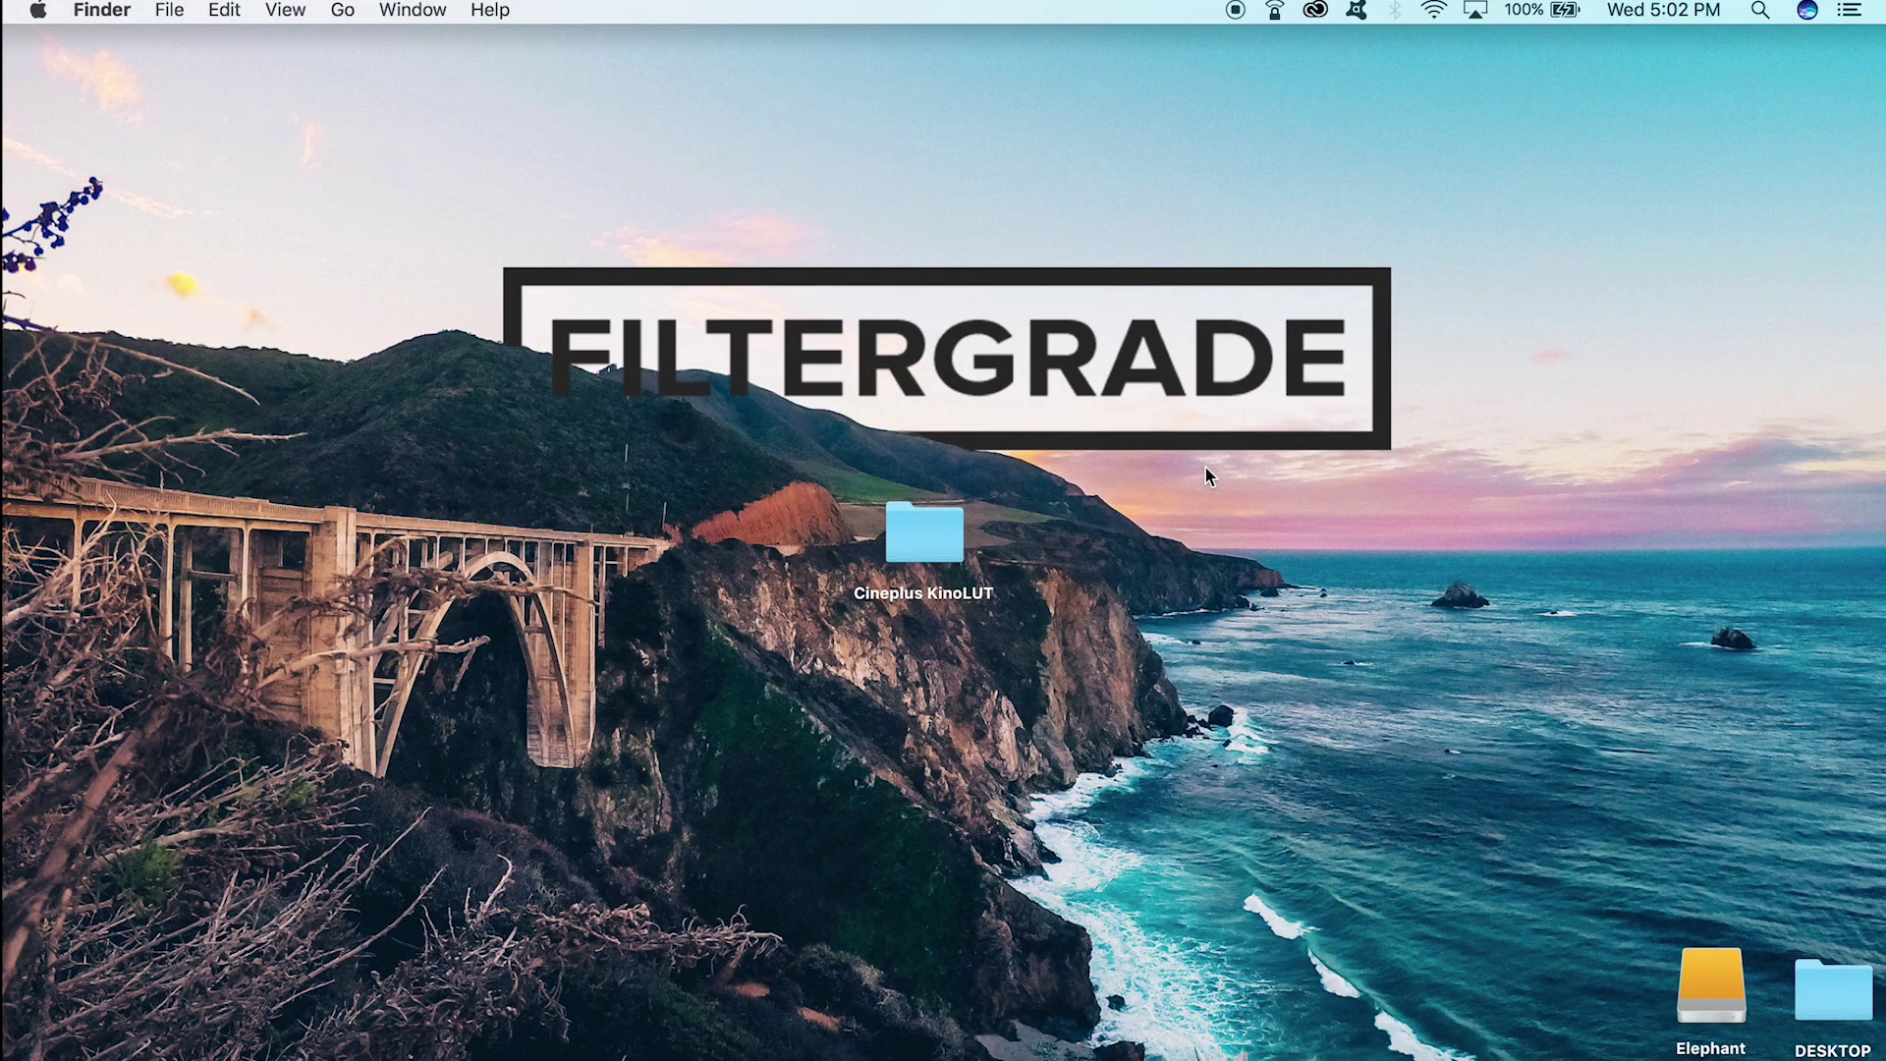
Select the Cineplus KinoLUT folder and bring back the $24 FilterGrade KinoLUT product page in Safari.
click(947, 532)
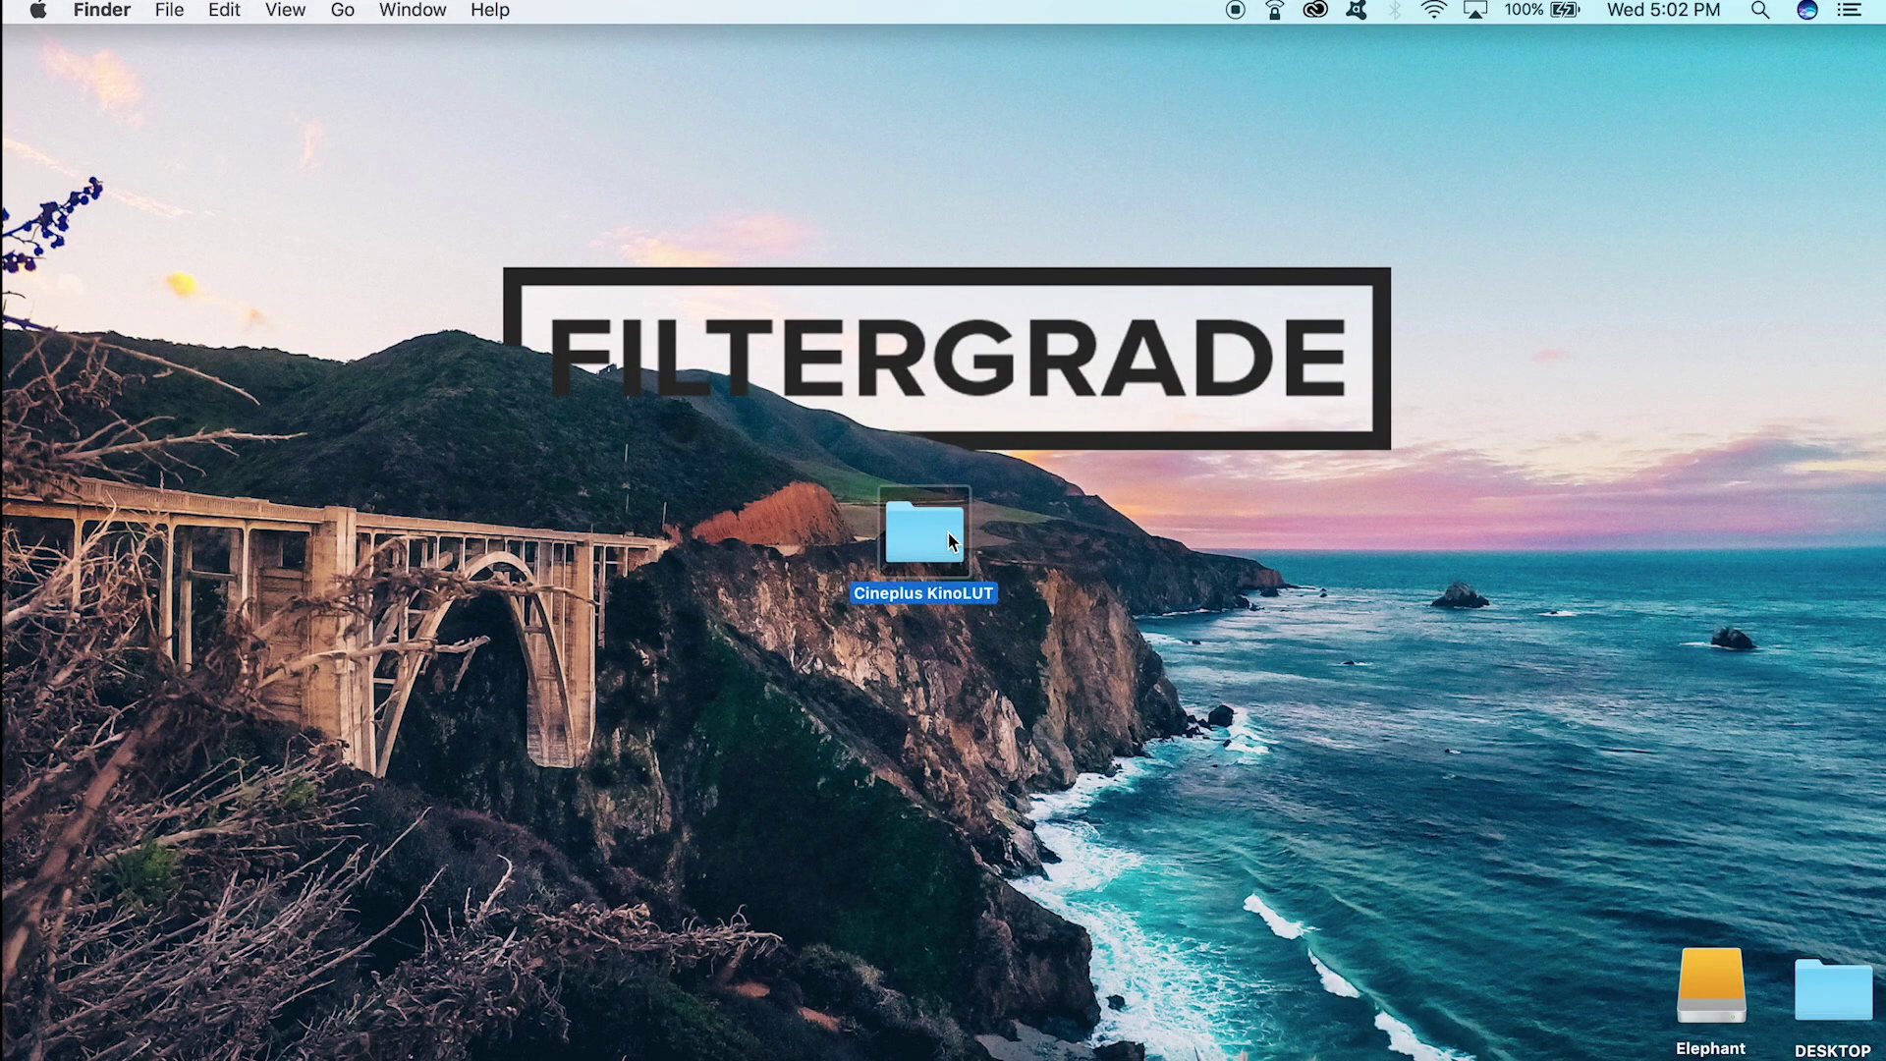
click(297, 1047)
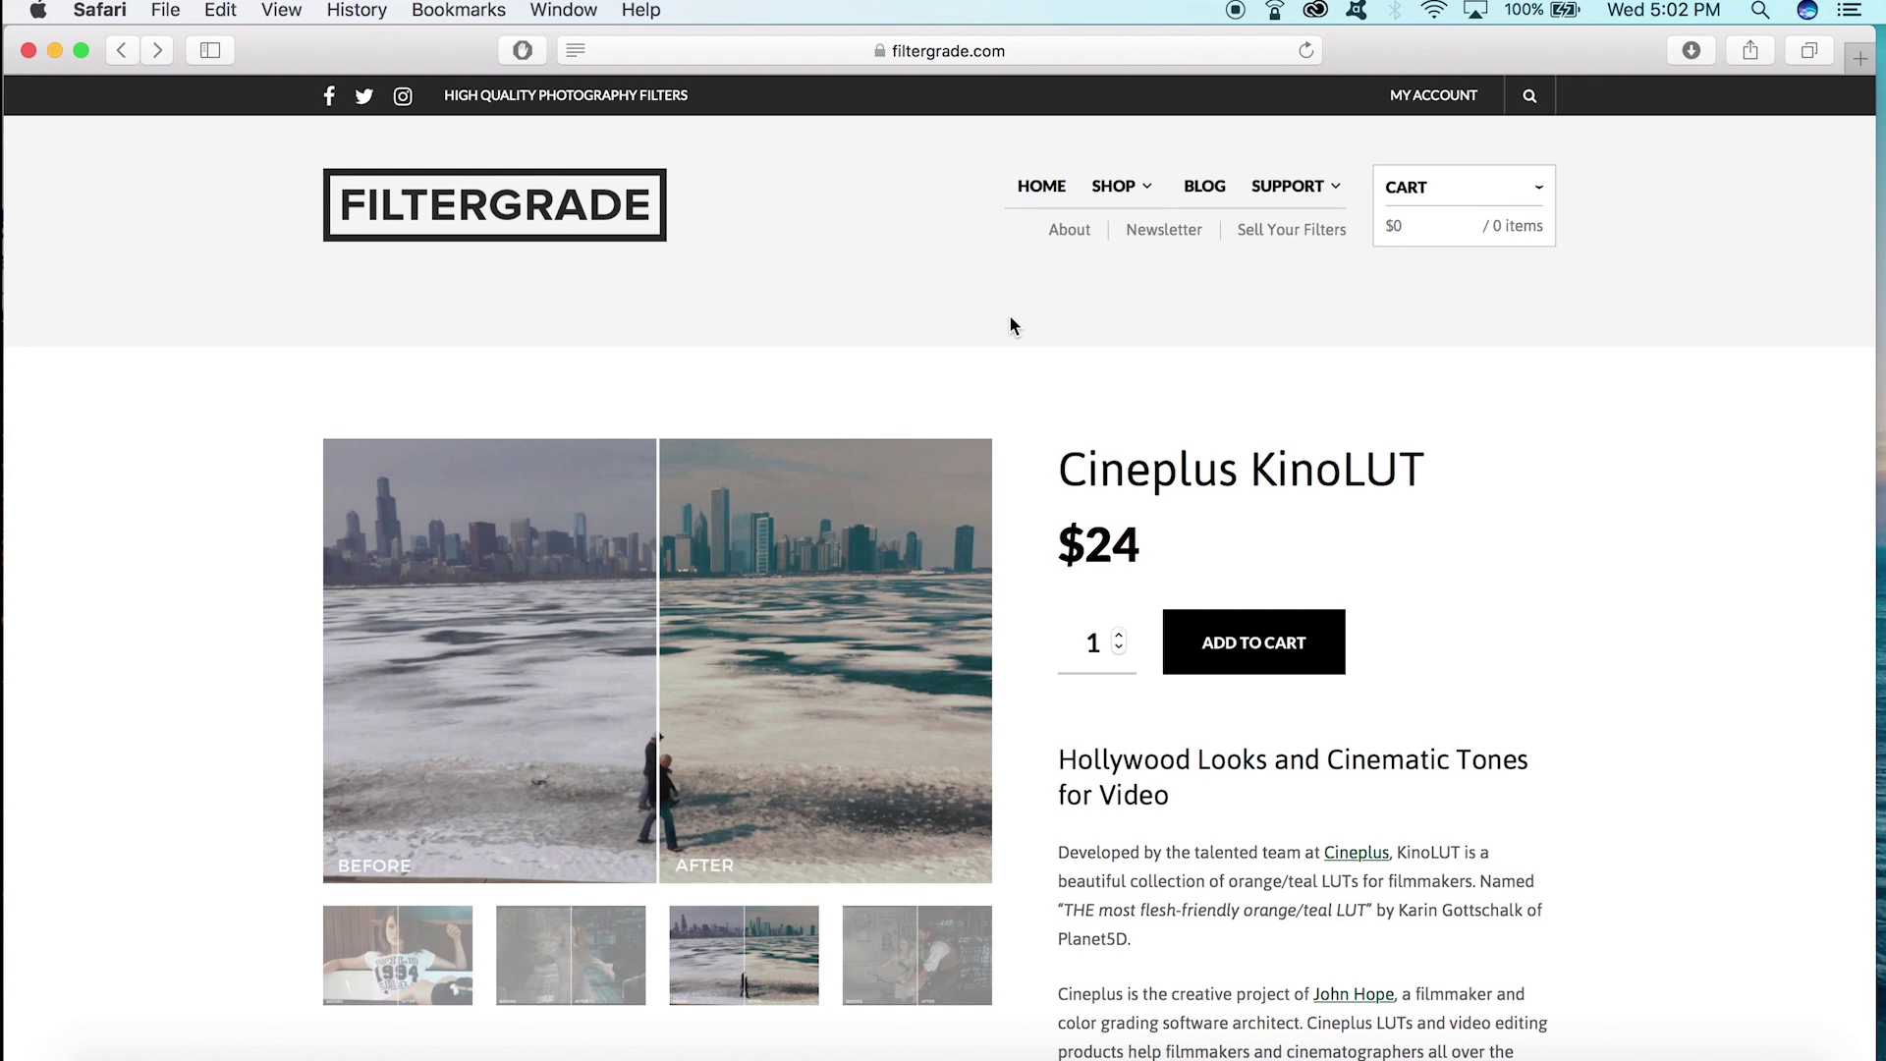
Minimize the Safari window to reveal the desktop with the Cineplus KinoLUT folder.
click(55, 49)
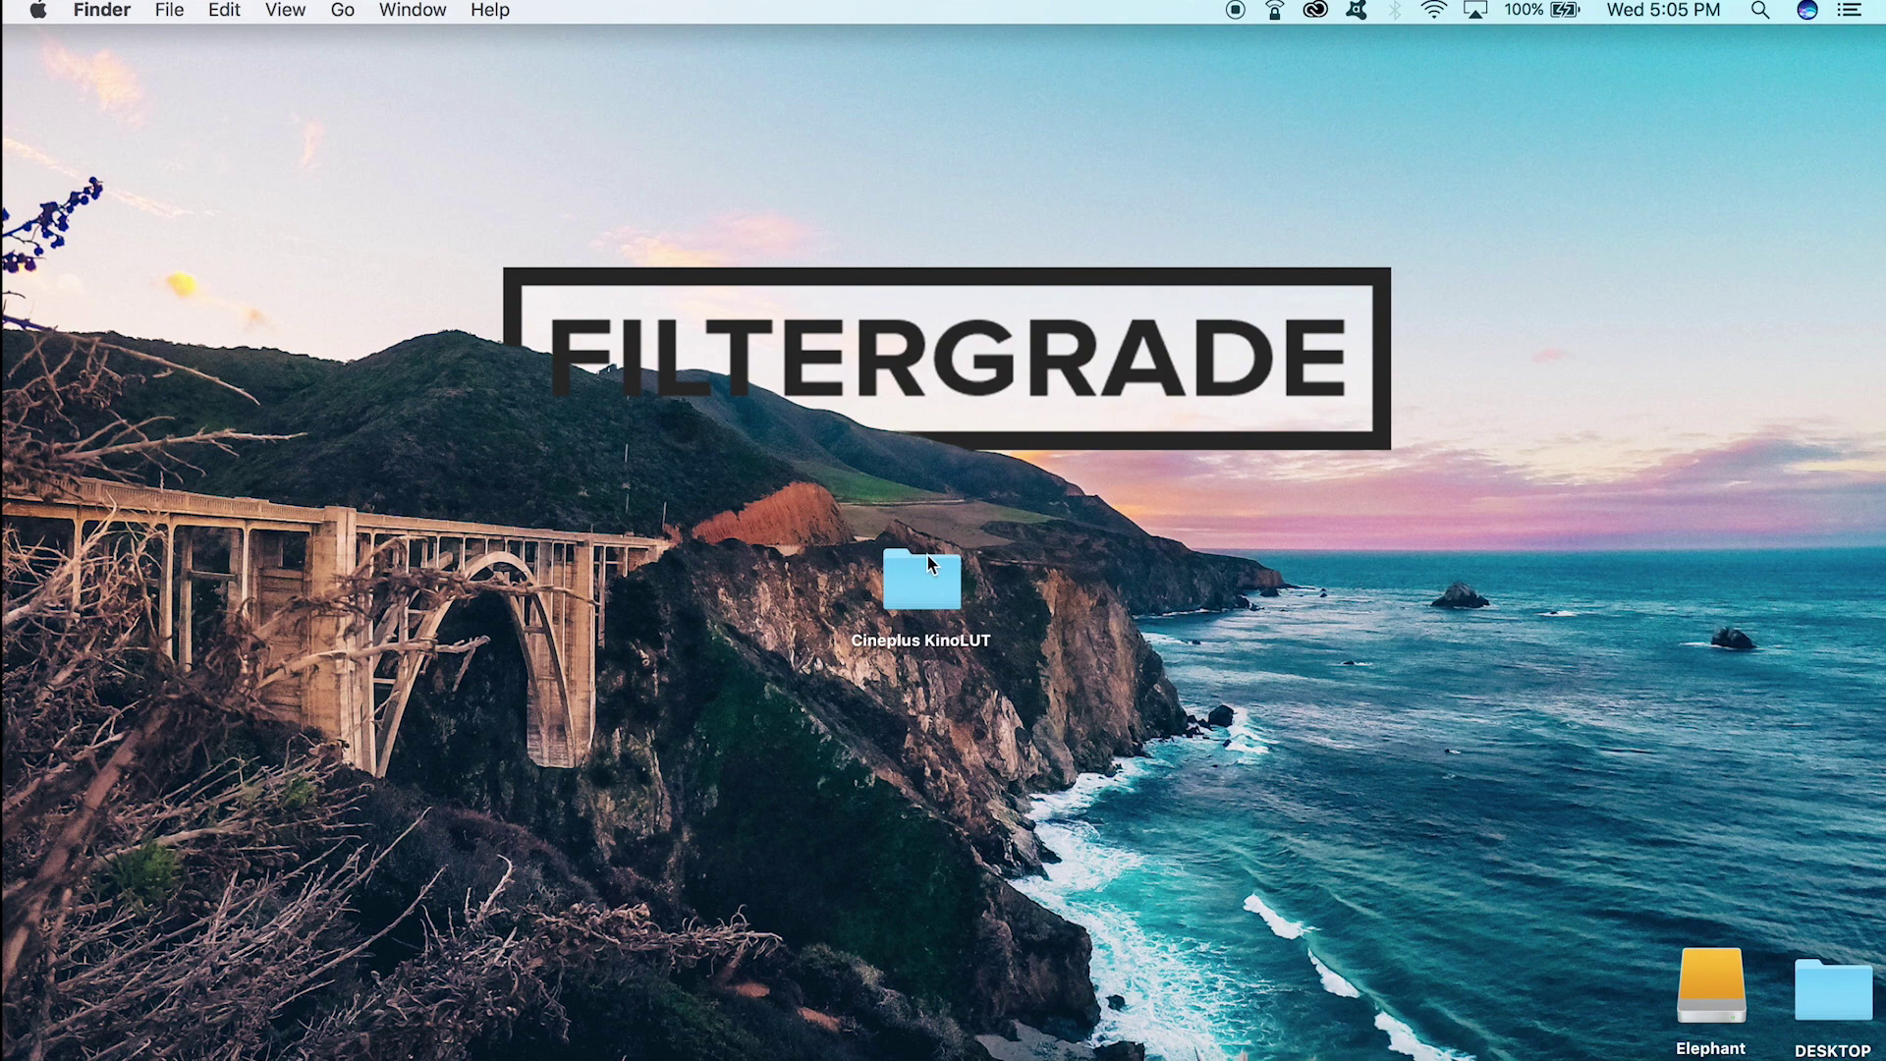
Browse the Cineplus KinoLUT folder's Documents, KinoLUT LOG and KinoLUT R709 folders.
double_click(938, 581)
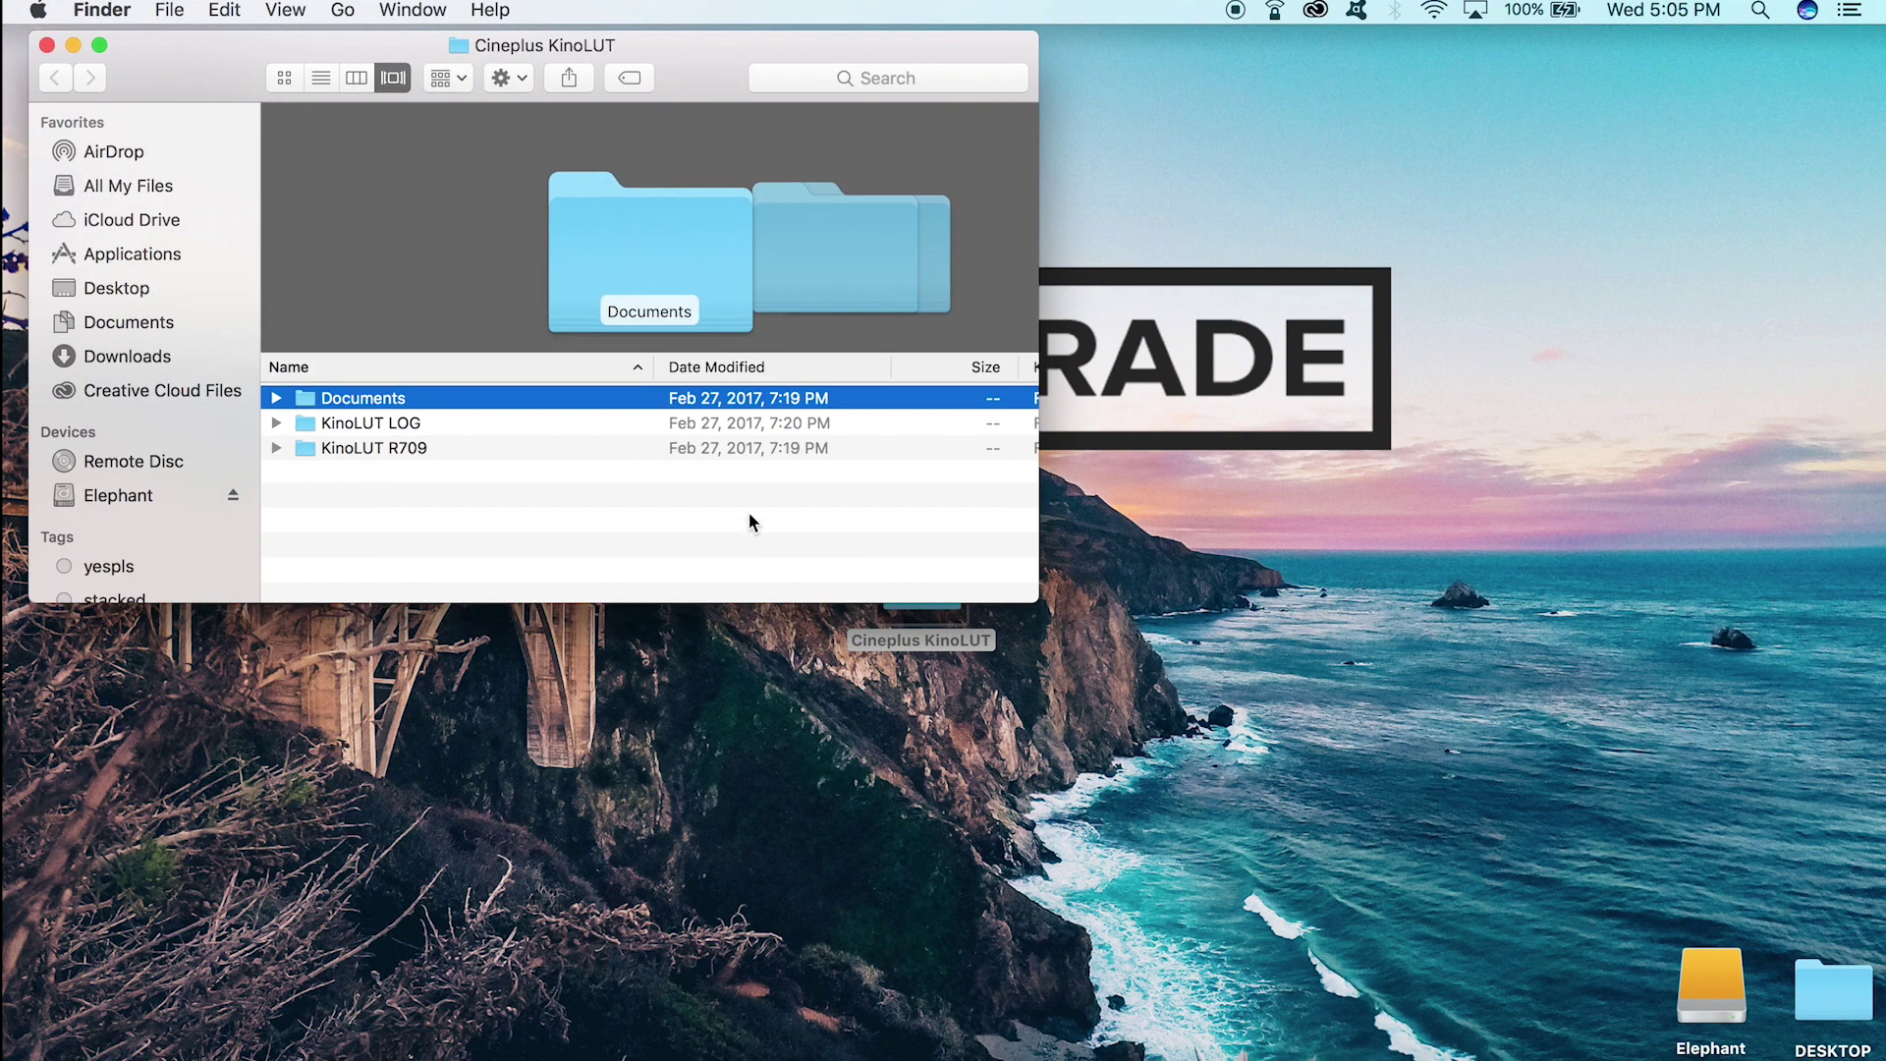
double_click(362, 396)
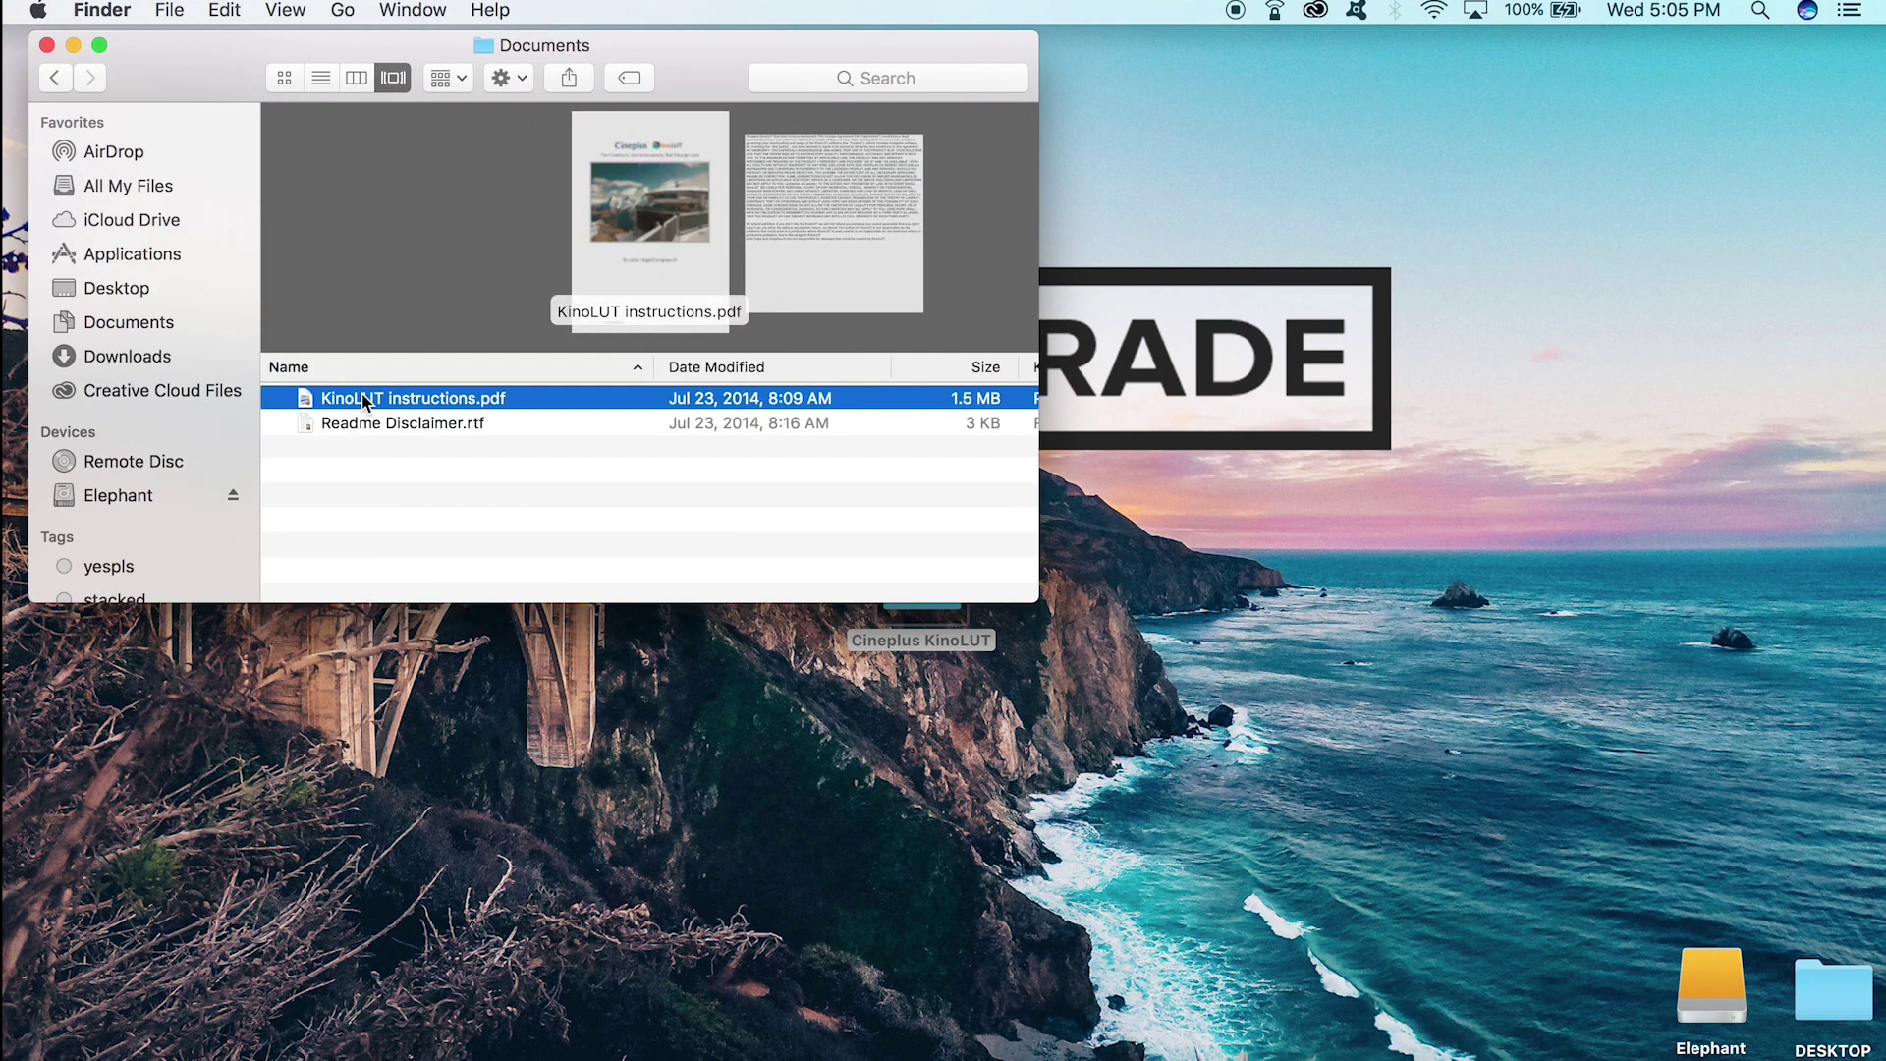
click(45, 71)
click(452, 424)
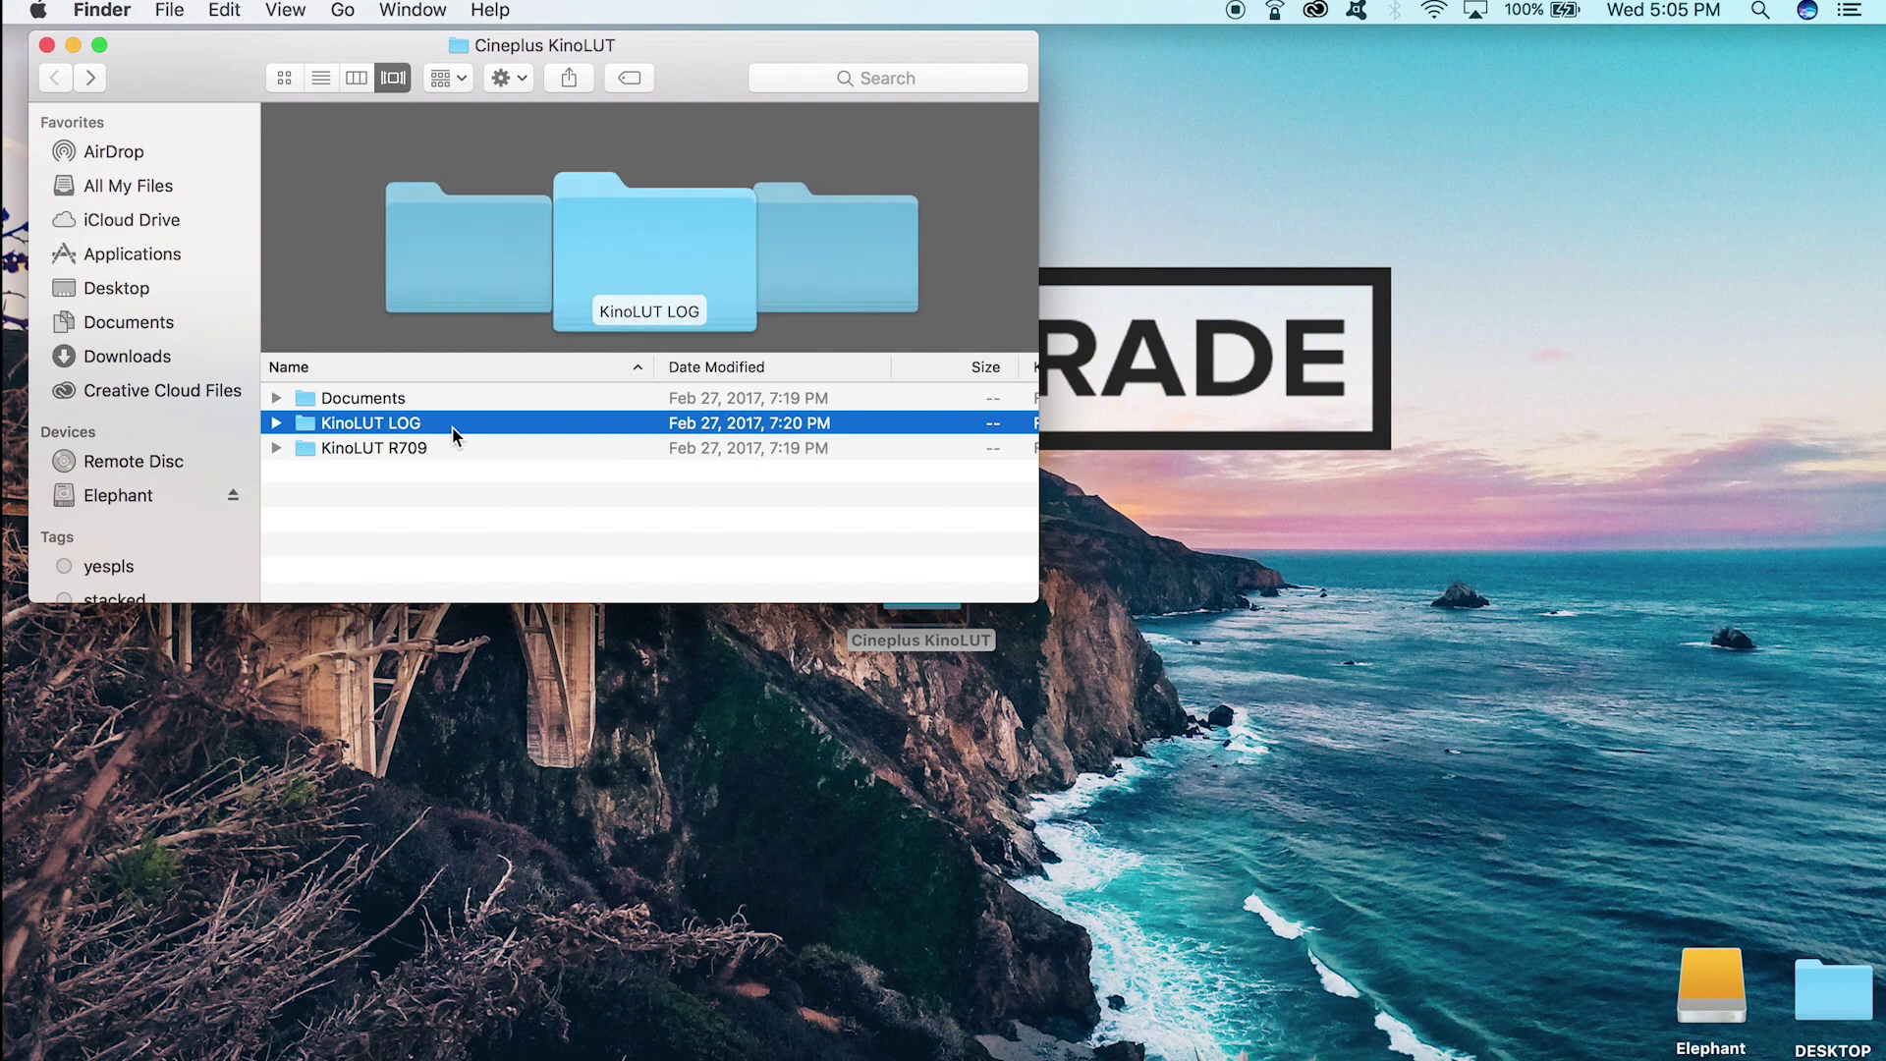
click(424, 450)
click(413, 432)
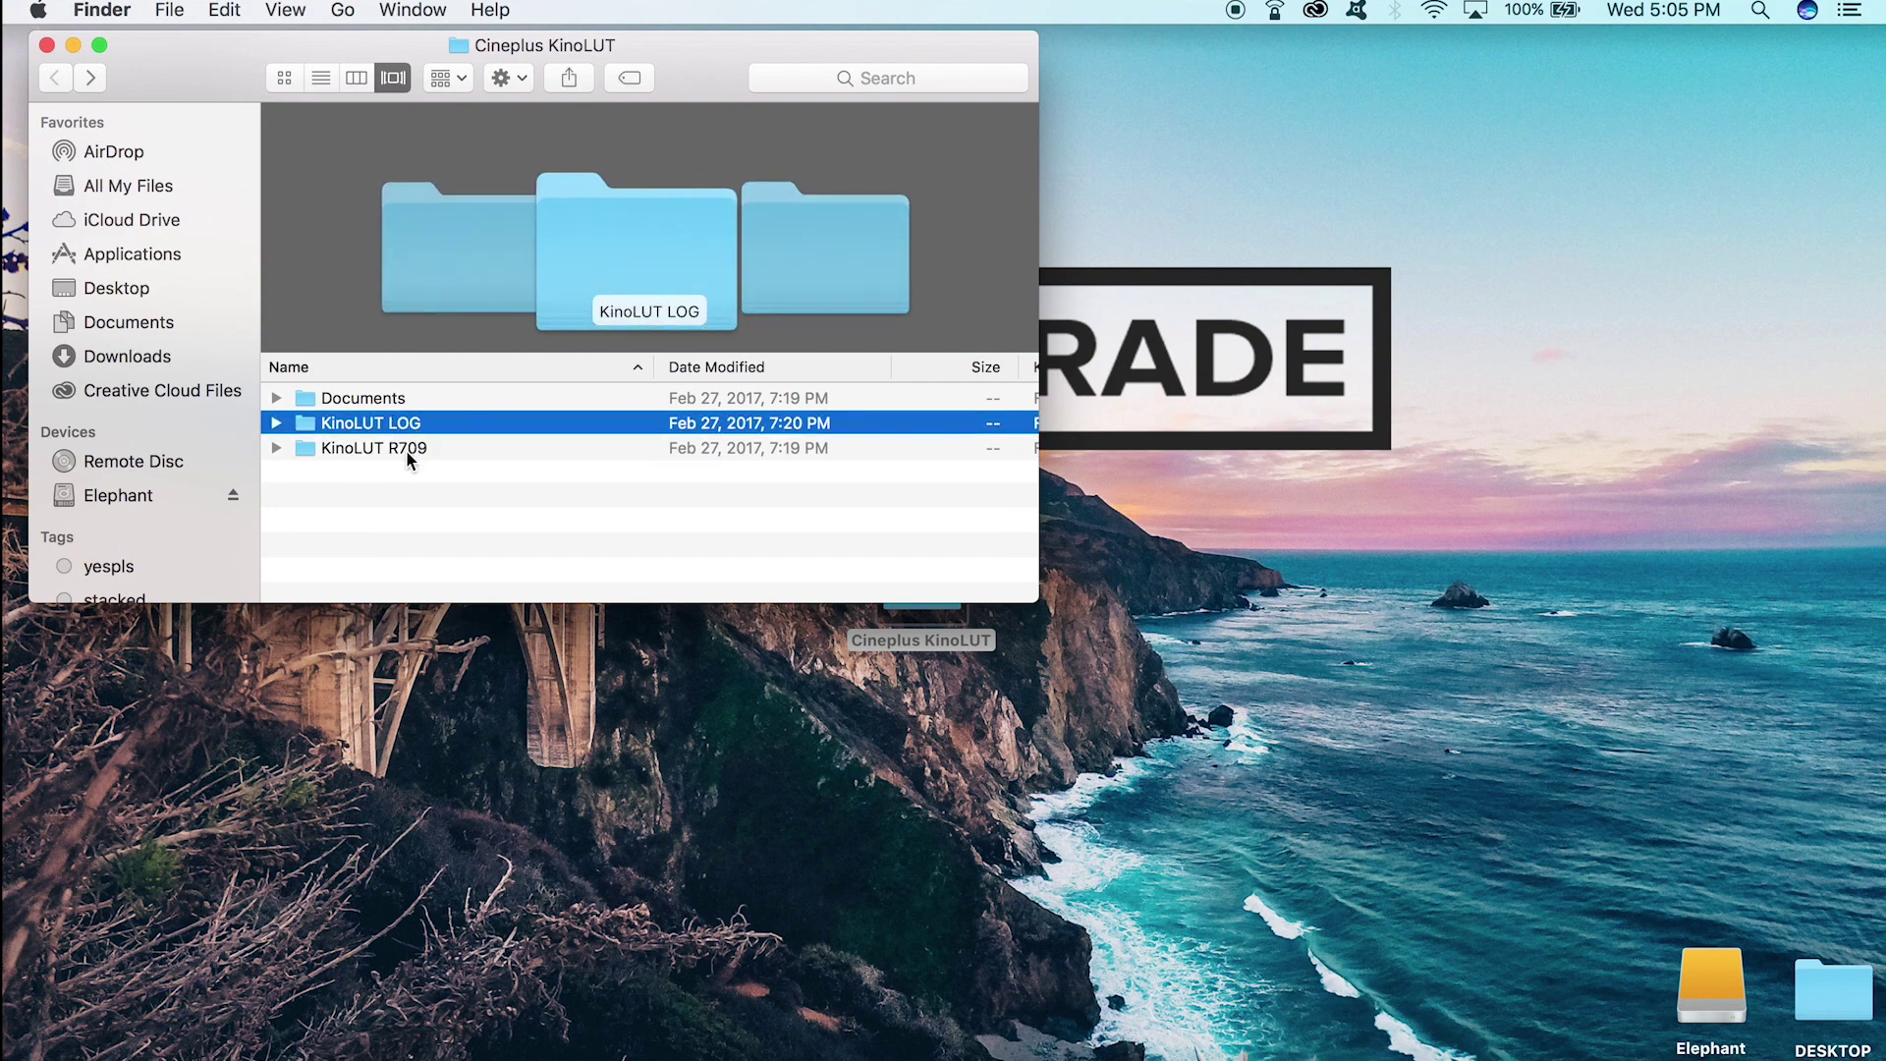
click(406, 448)
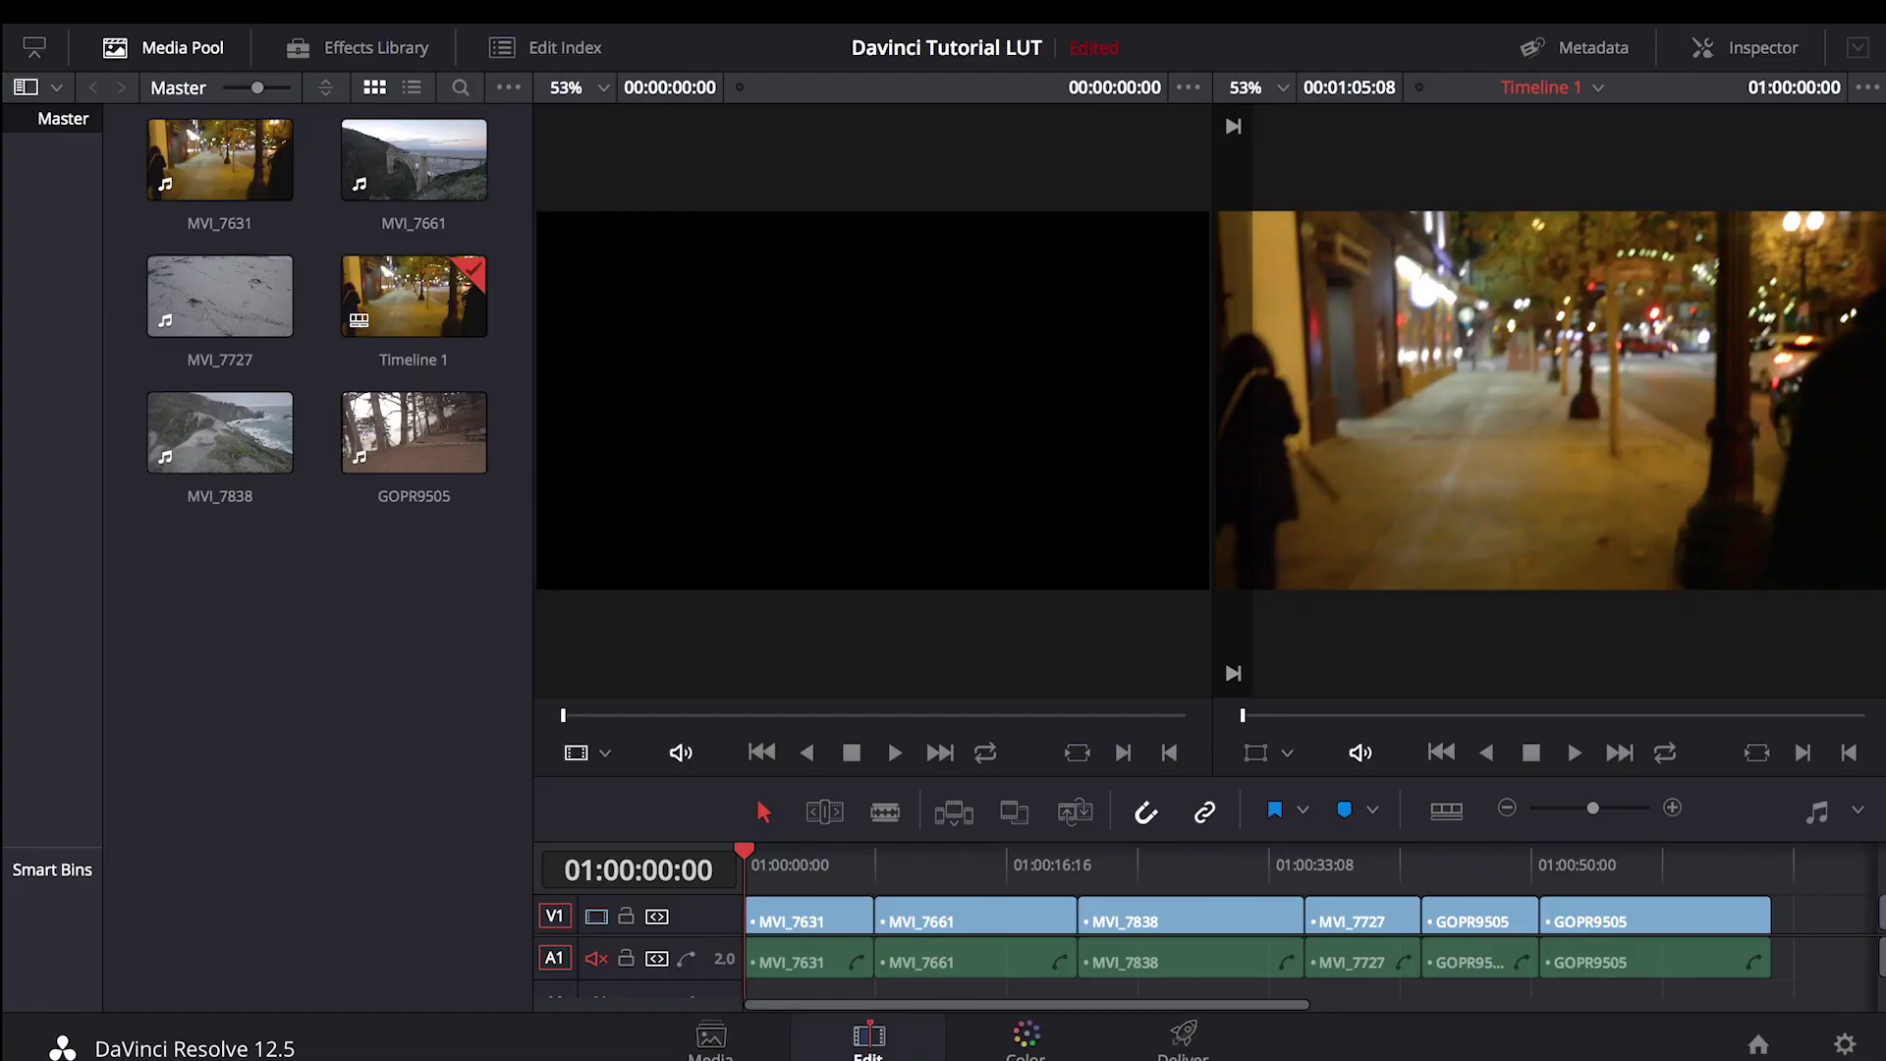
On the Color page, open Color Management in Project Settings and open Resolve's LUT folder.
click(1027, 1043)
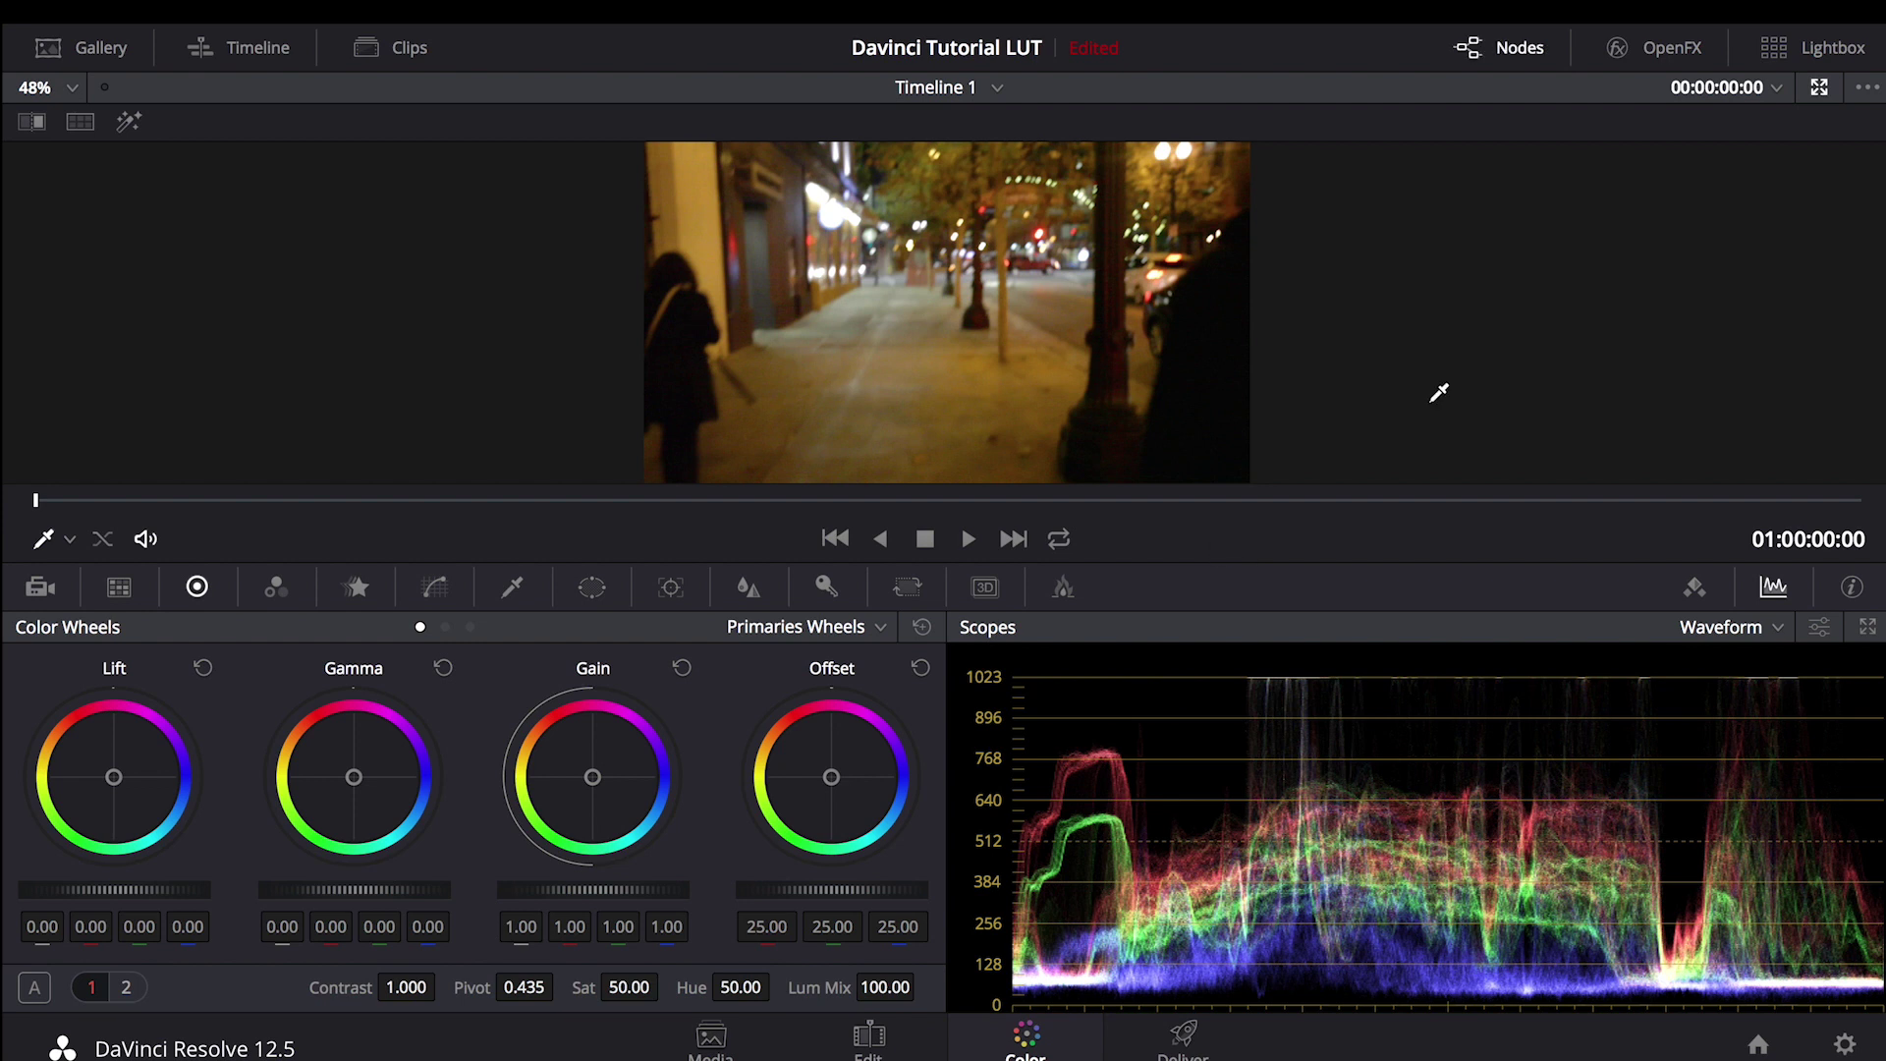
click(1845, 1046)
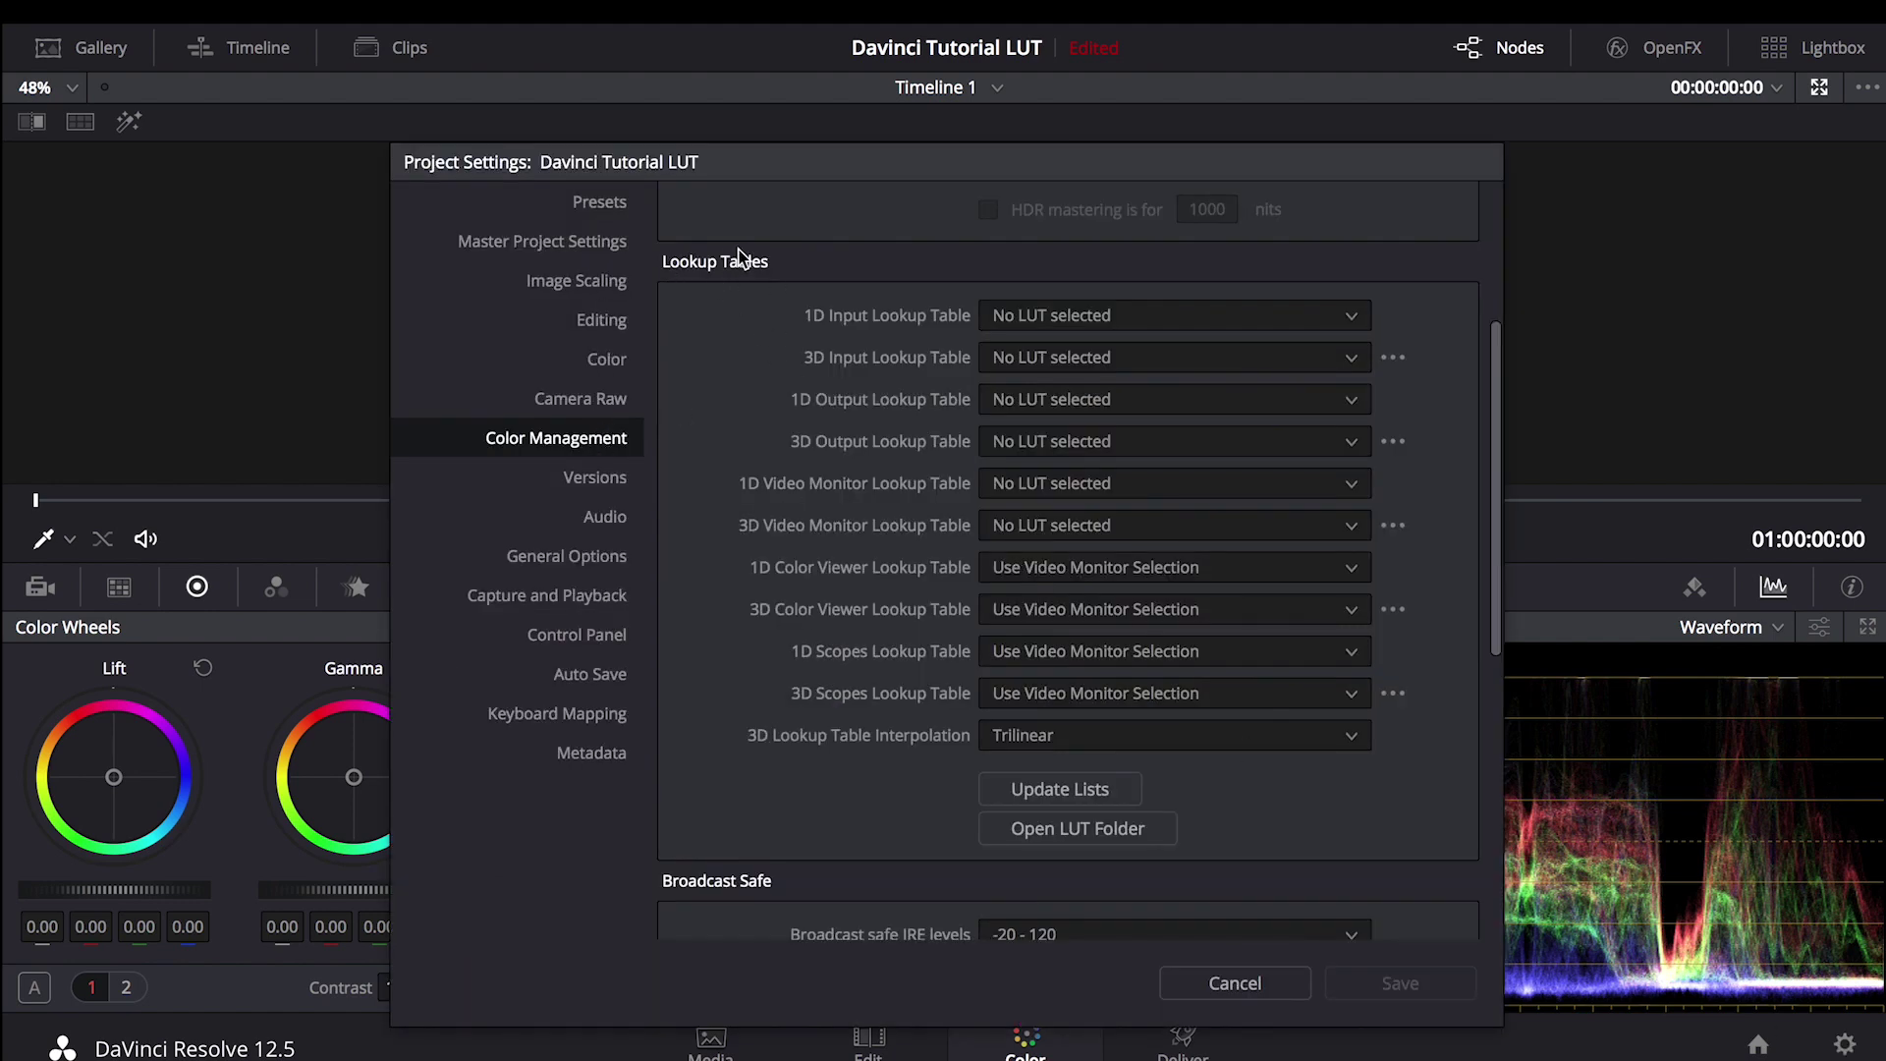
scroll(876, 317, up, 1)
scroll(1108, 776, down, 1)
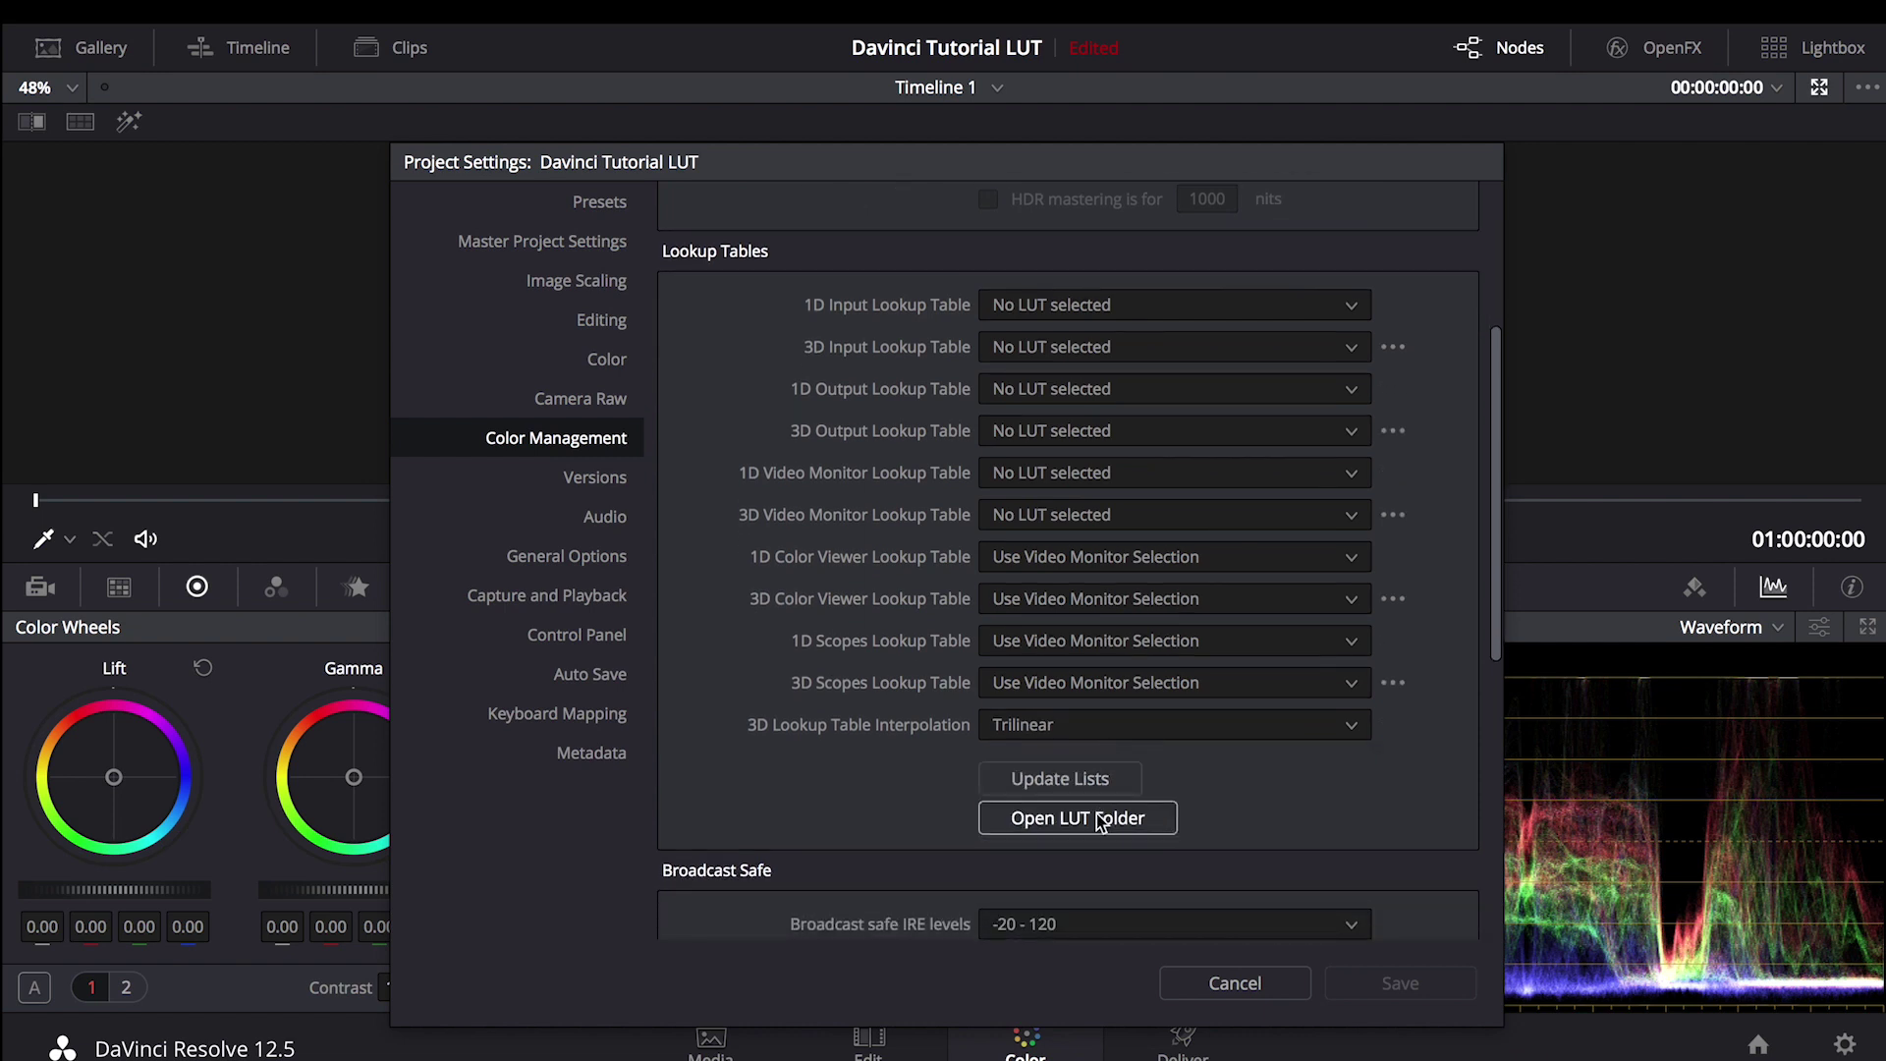
click(1078, 818)
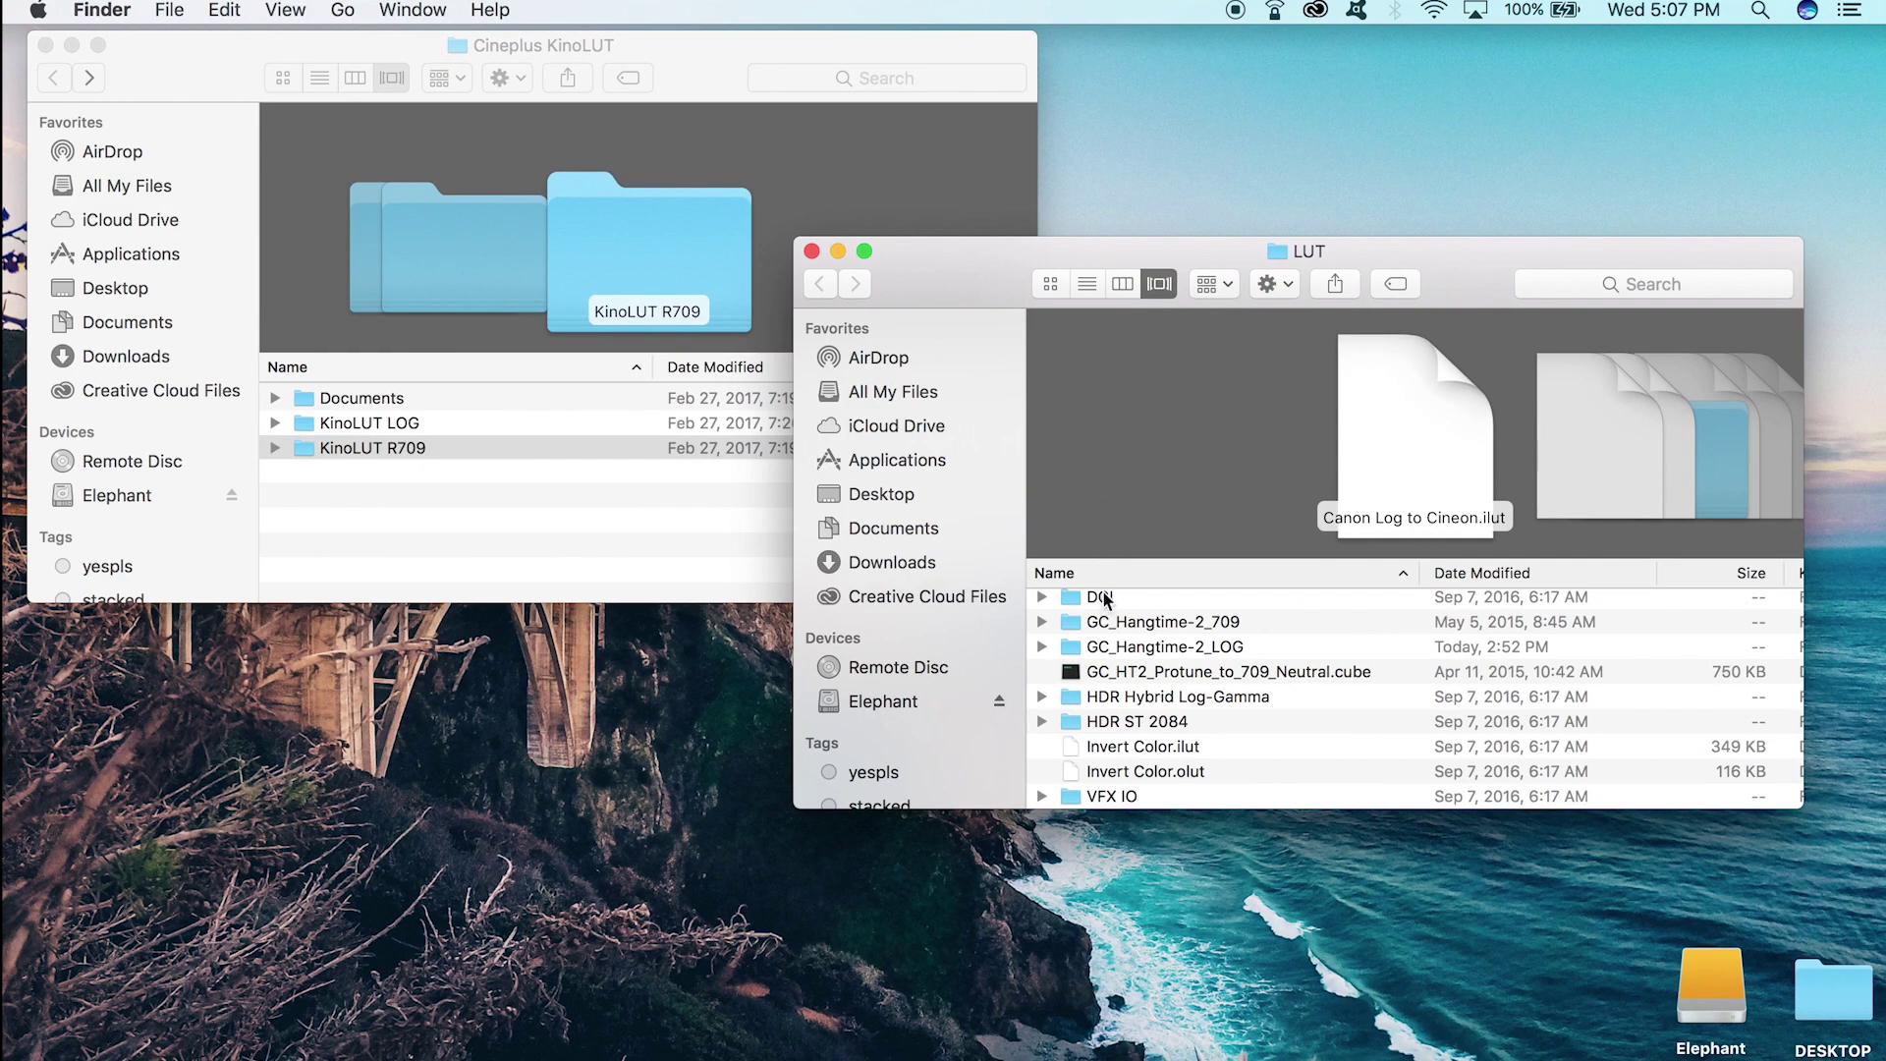
Copy the KinoLUT R709 and KinoLUT LOG folders into Resolve's LUT folder.
scroll(1105, 601, up, 3)
scroll(1104, 620, down, 3)
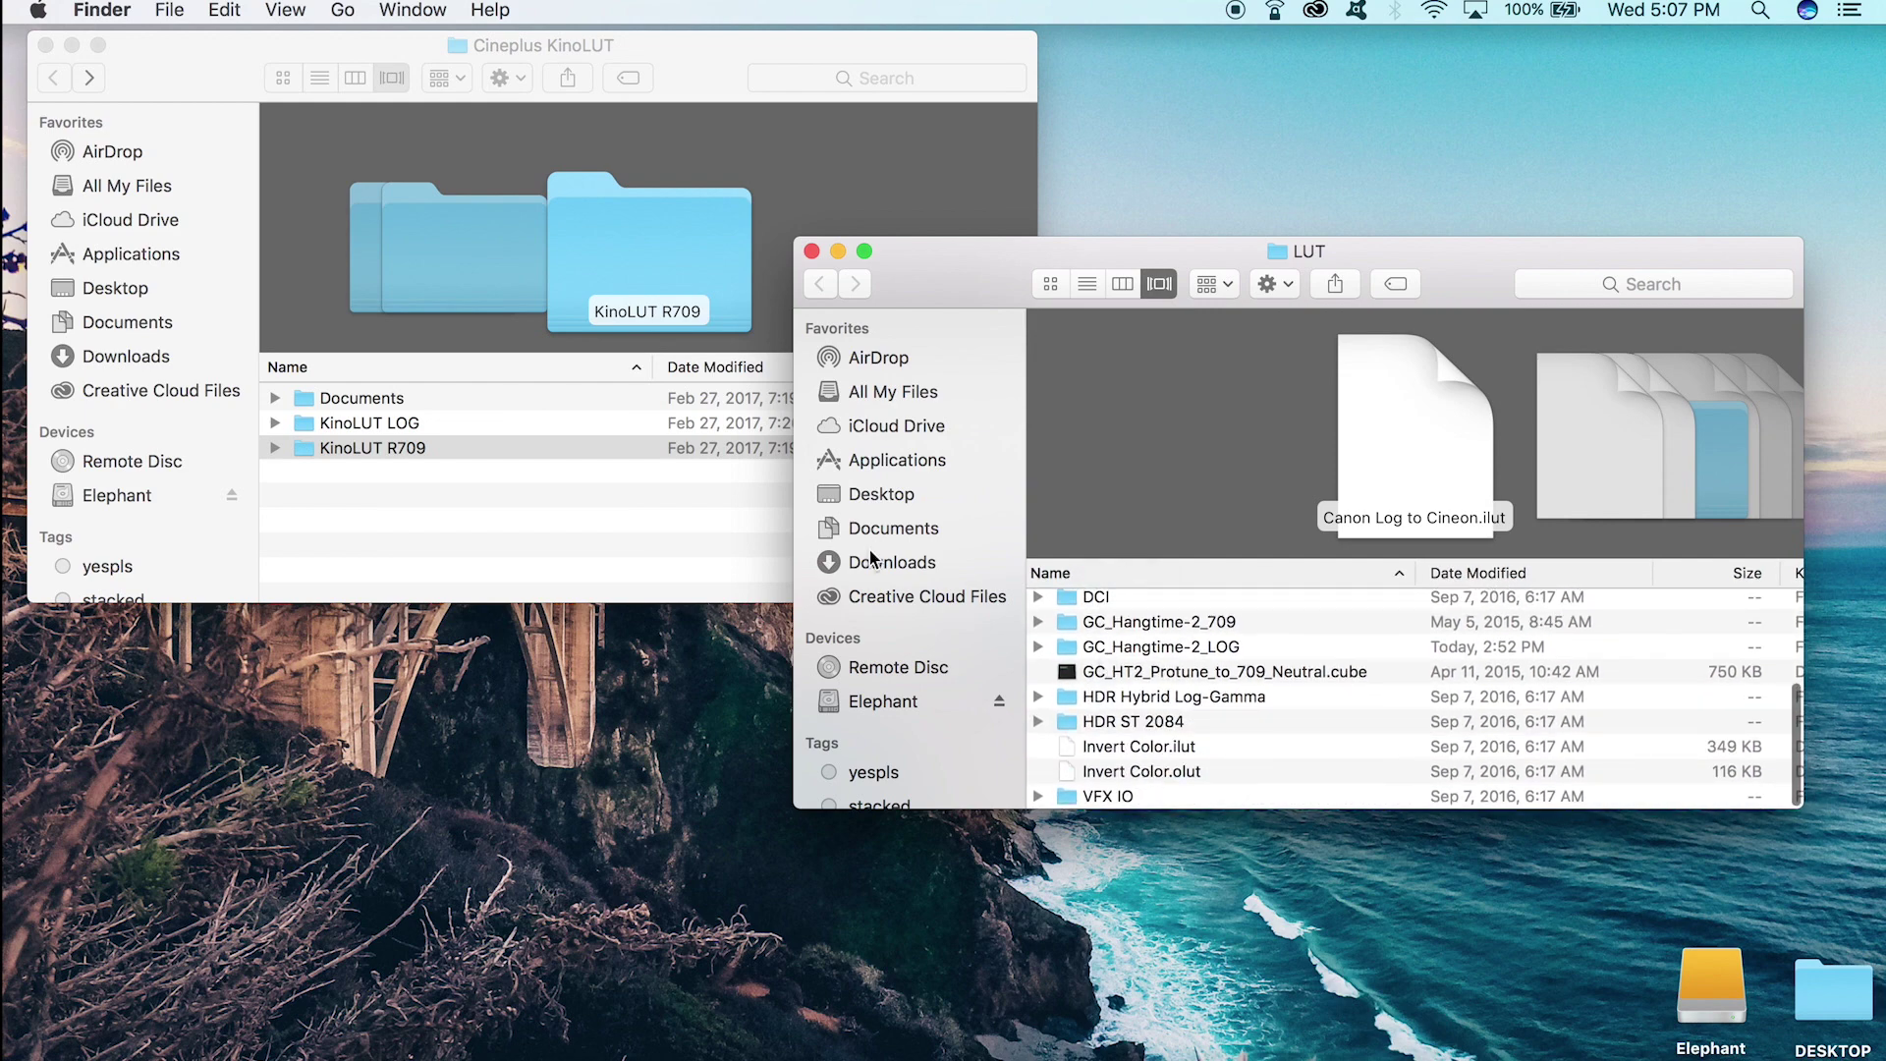
click(486, 488)
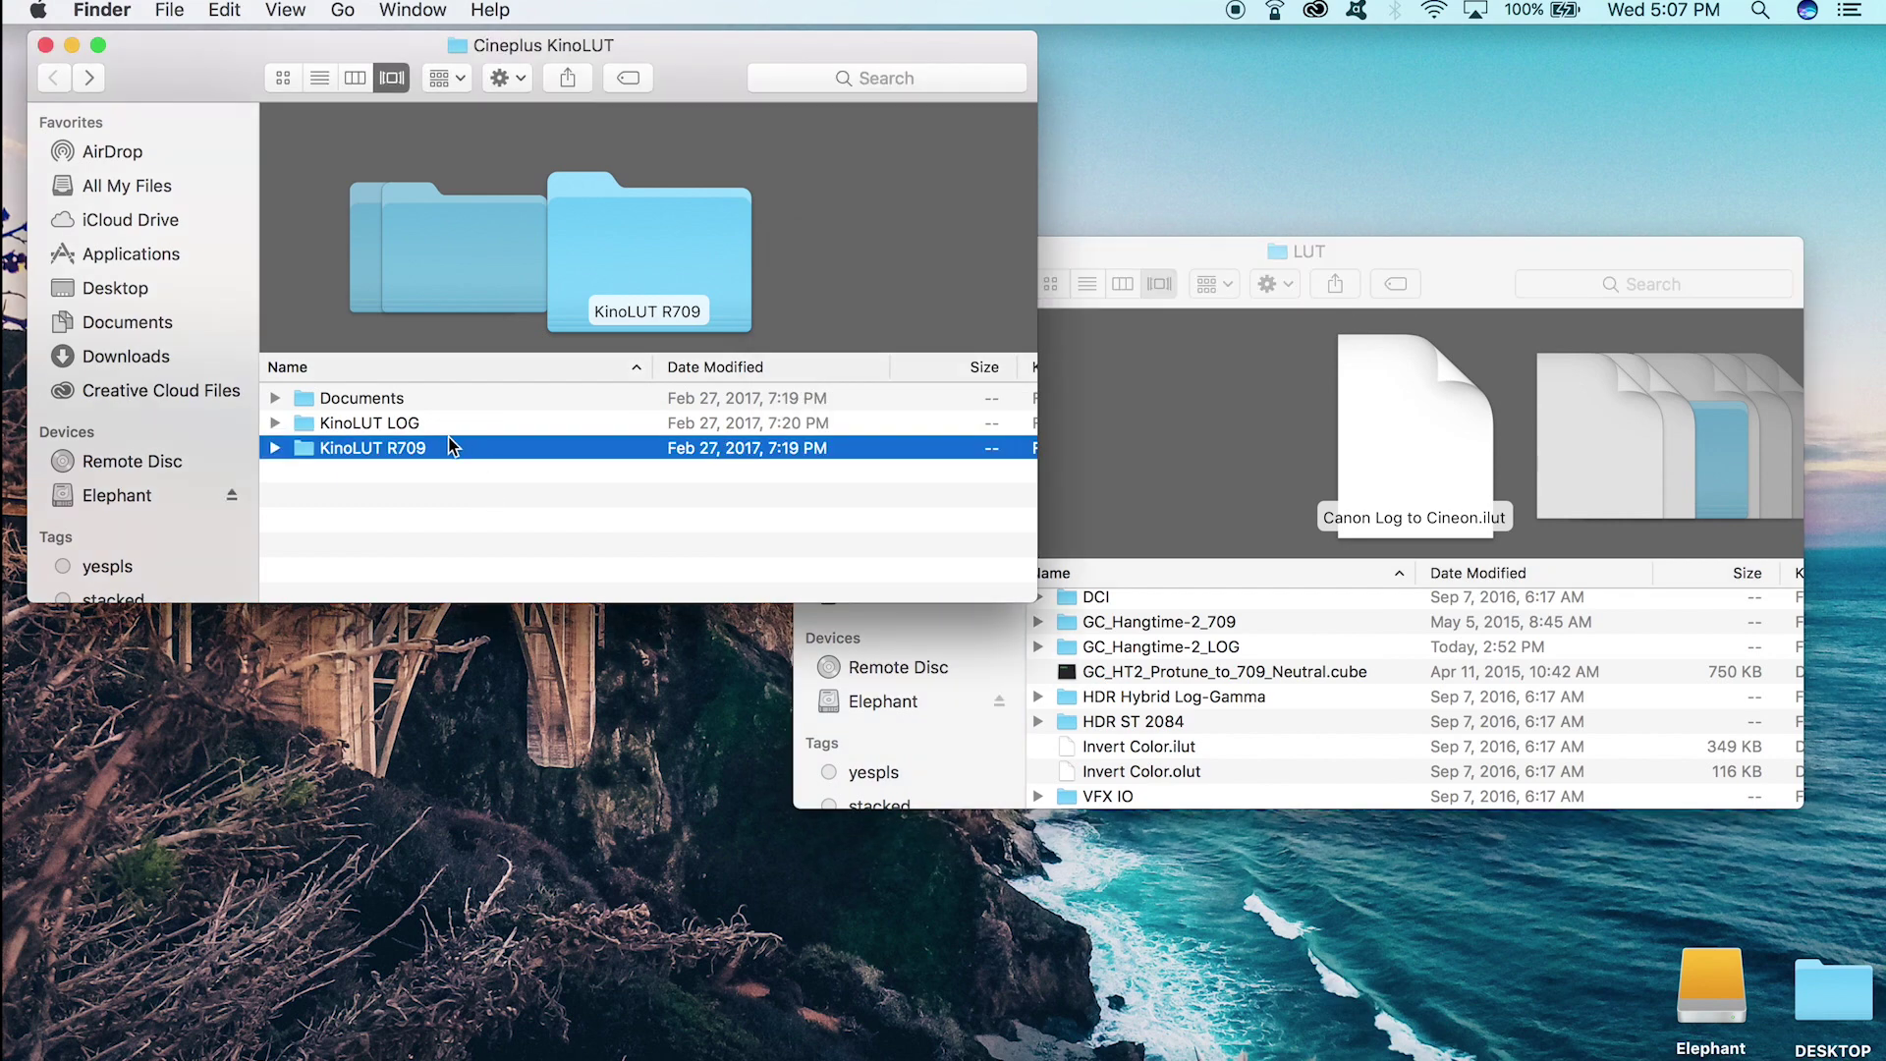
shift+click(375, 413)
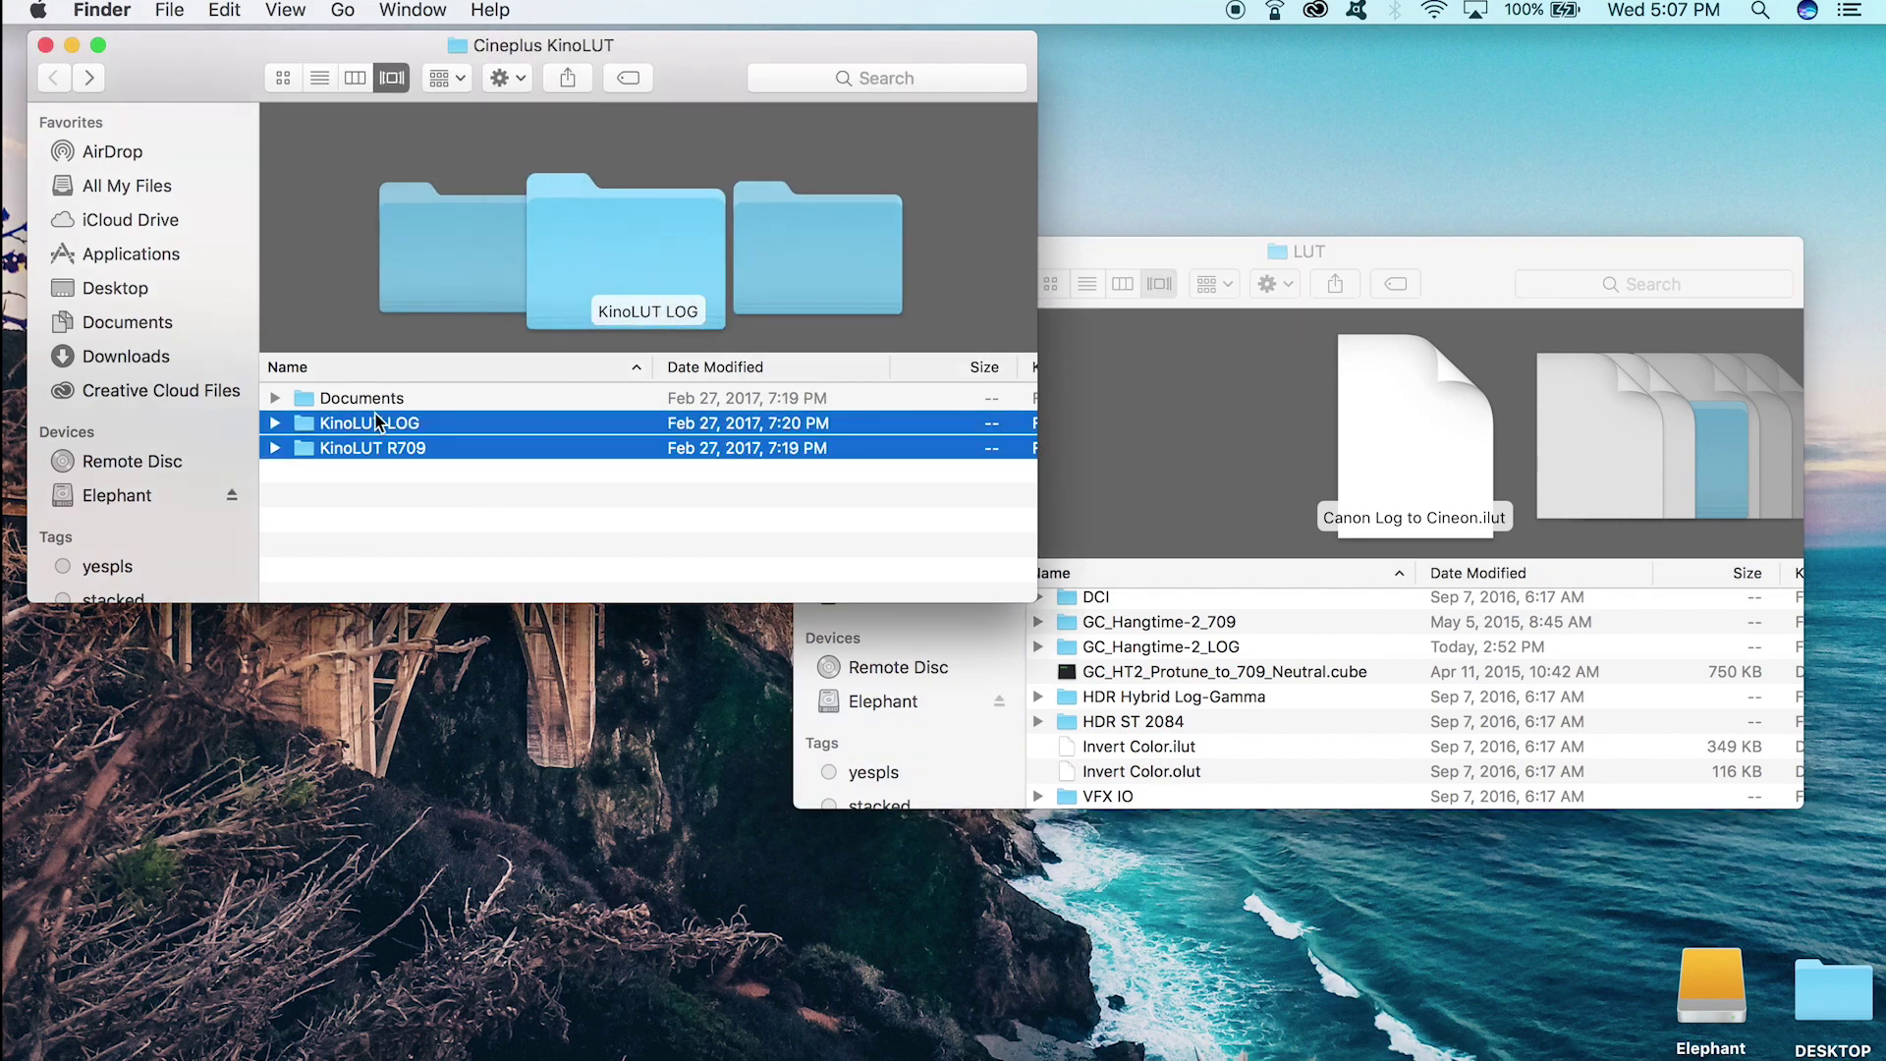
drag(581, 450, 1399, 657)
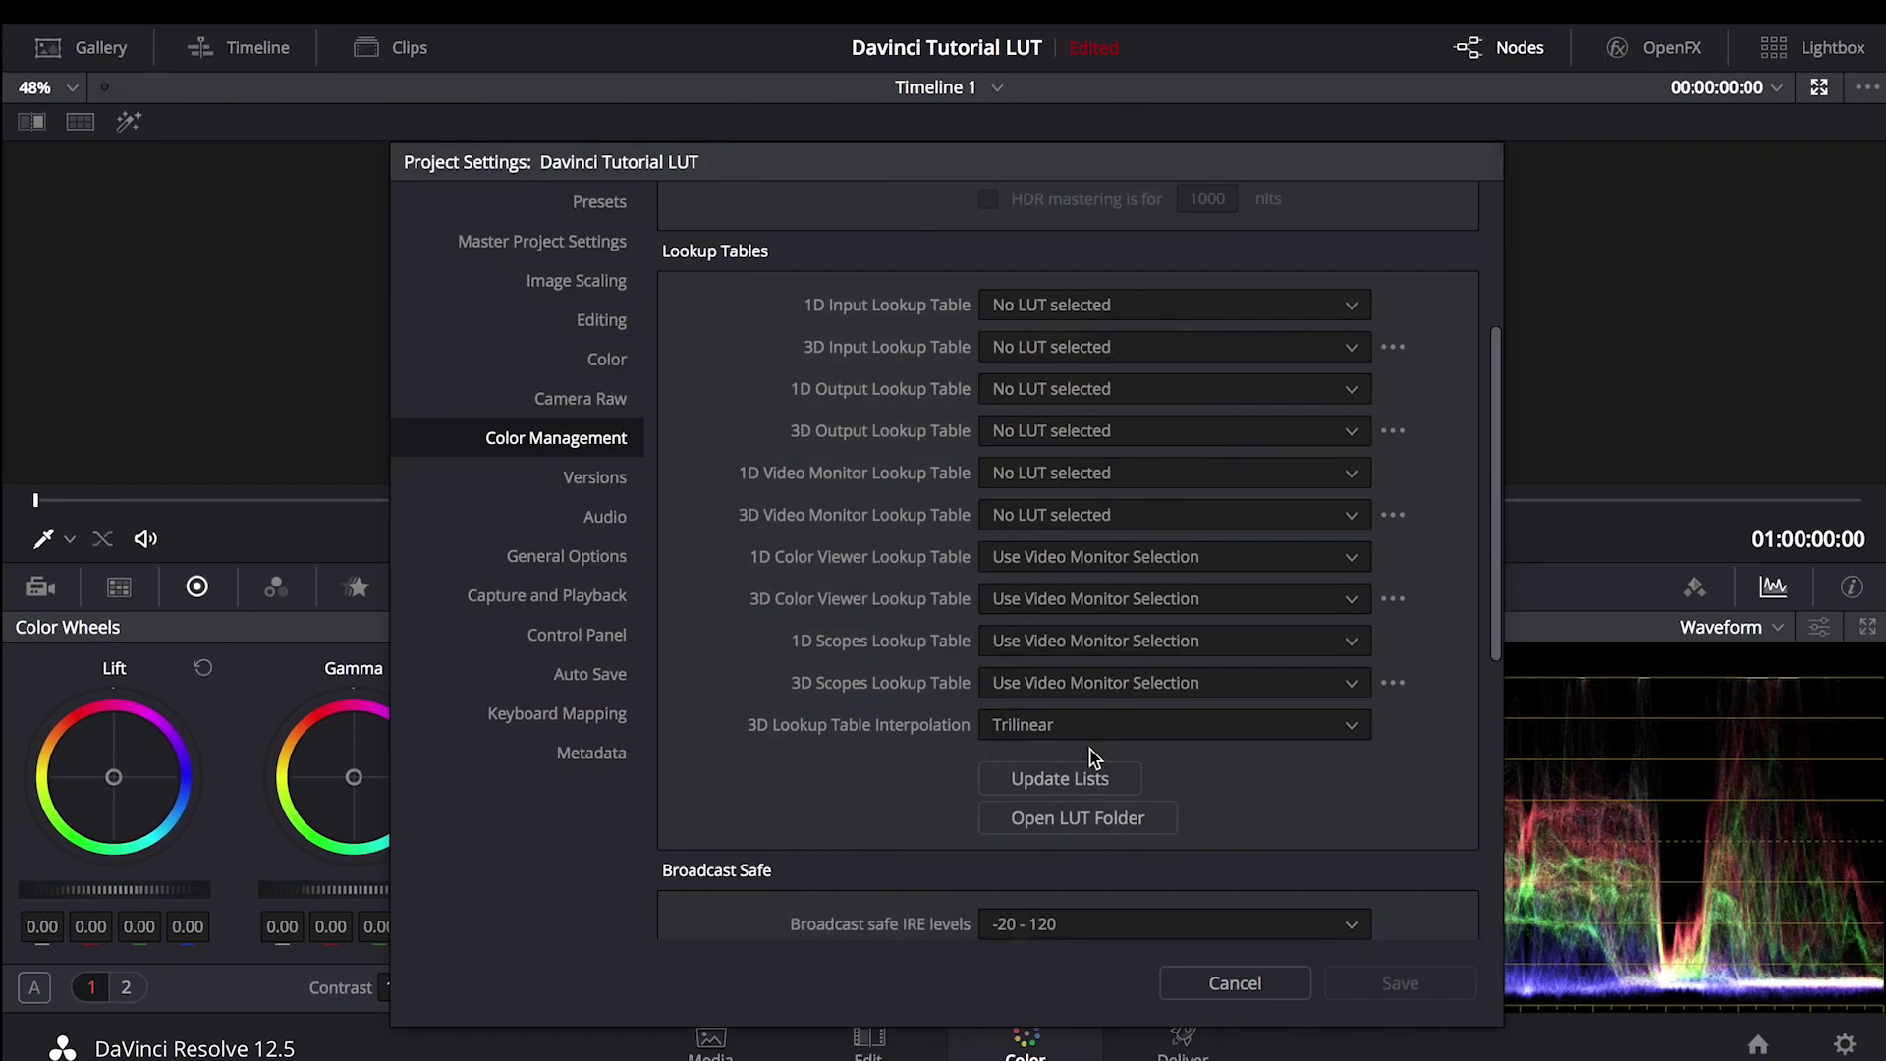
Refresh the LUT lists, save Project Settings, and show the clip's node graph.
click(1052, 781)
click(1370, 989)
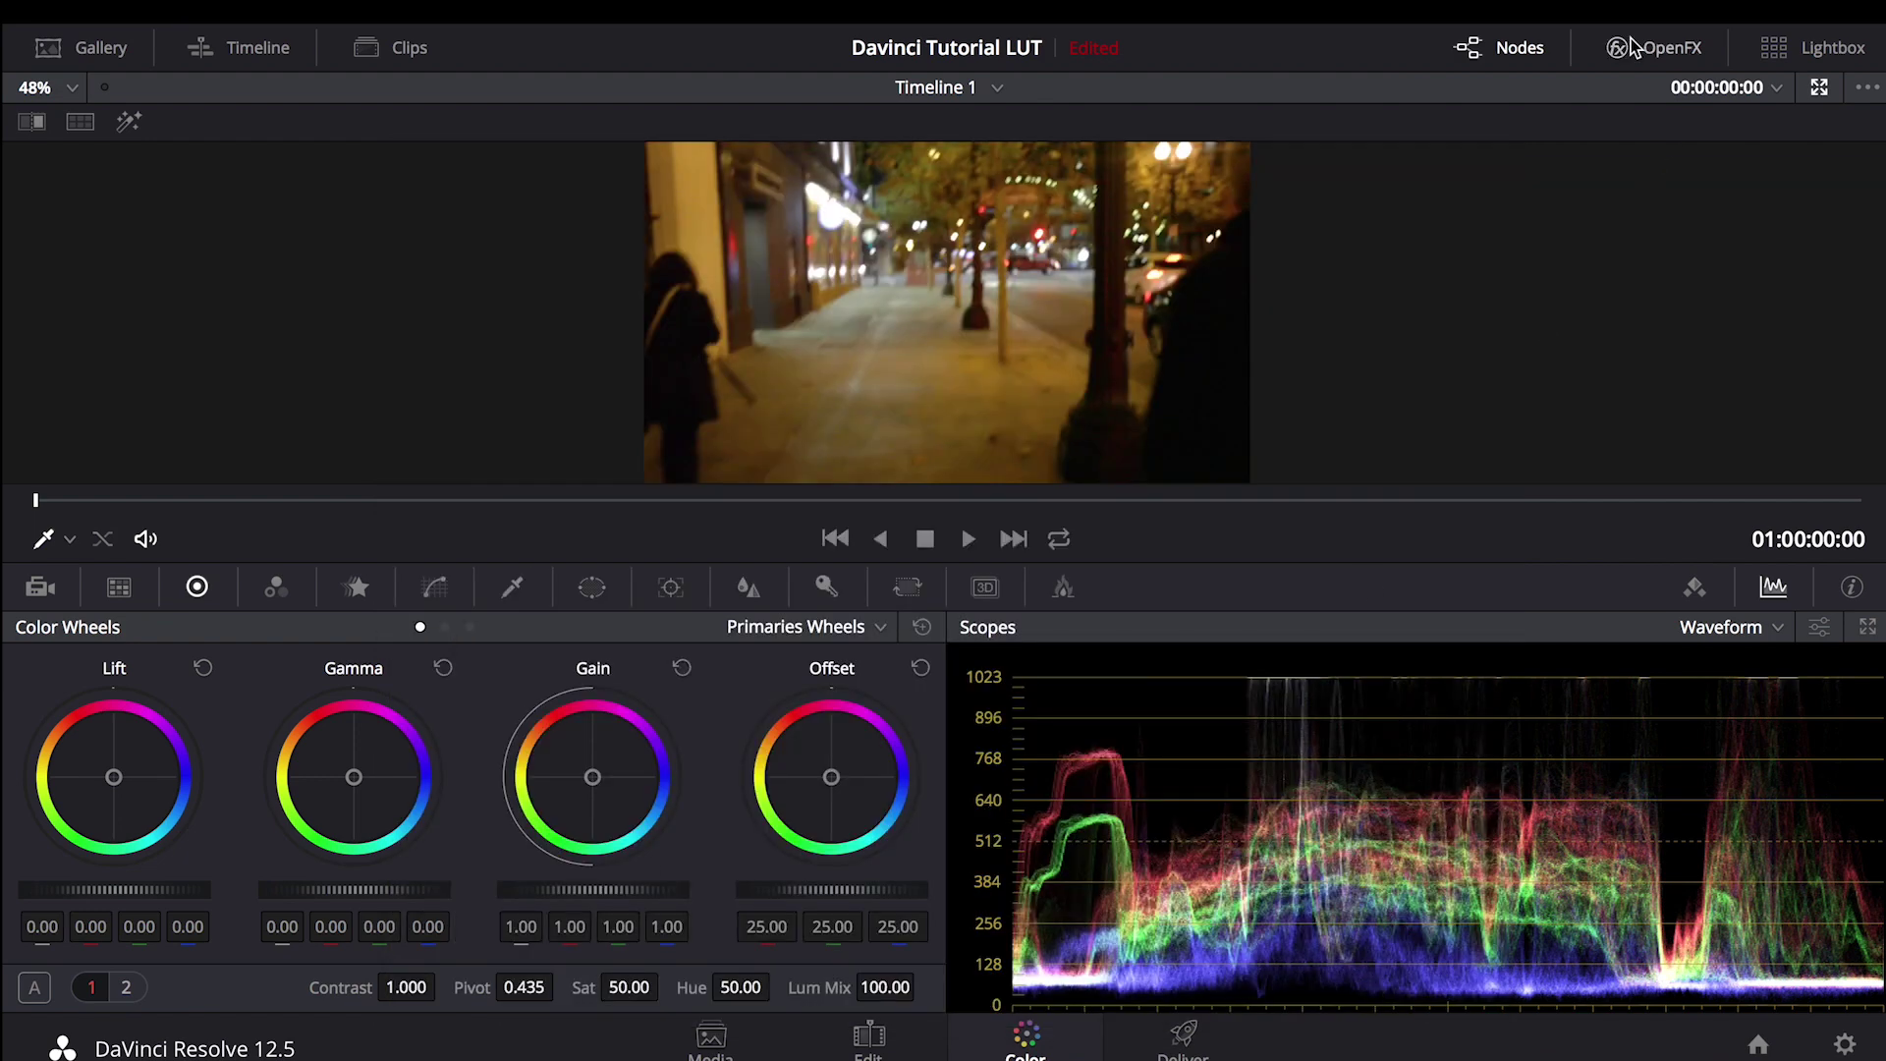
click(1529, 49)
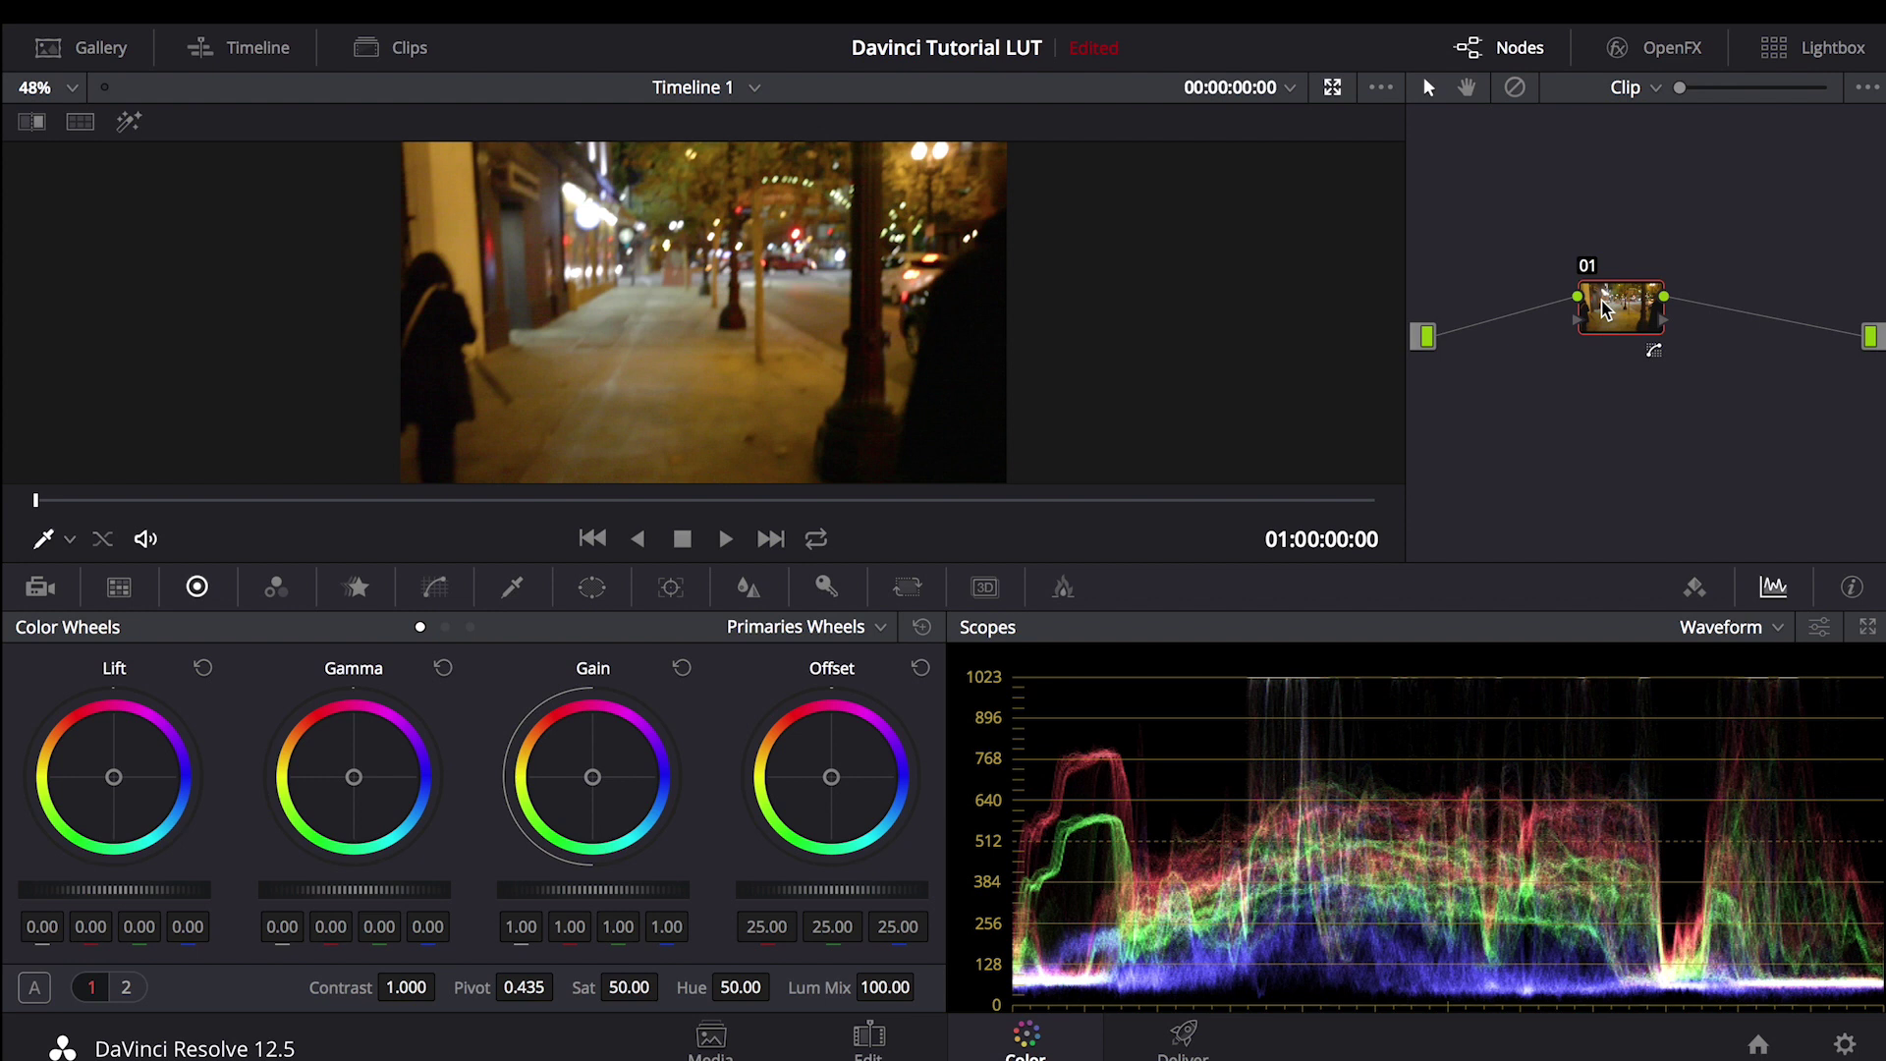
Apply the KinoLUT R709 2 DARK LUT Kino23 DARK COOL2 to node 01, then scrub to preview.
right_click(1603, 308)
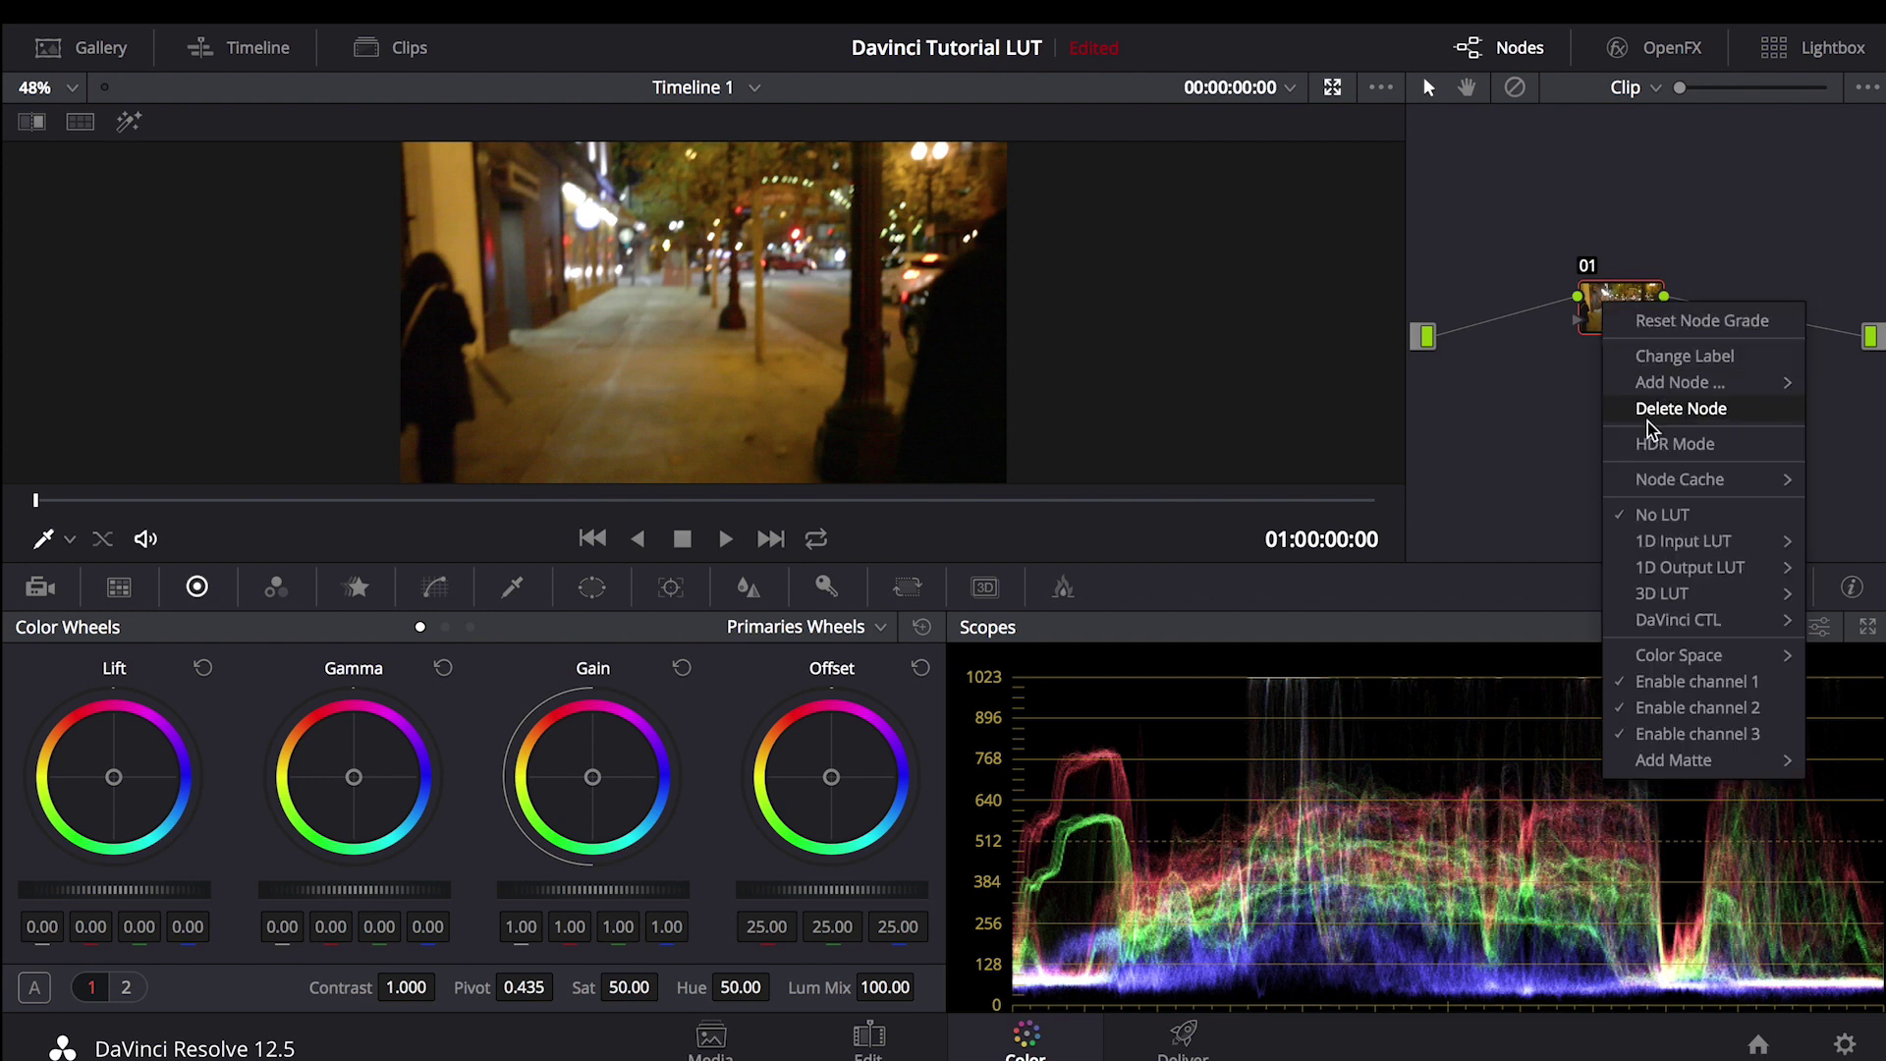
mouse_move(1660, 594)
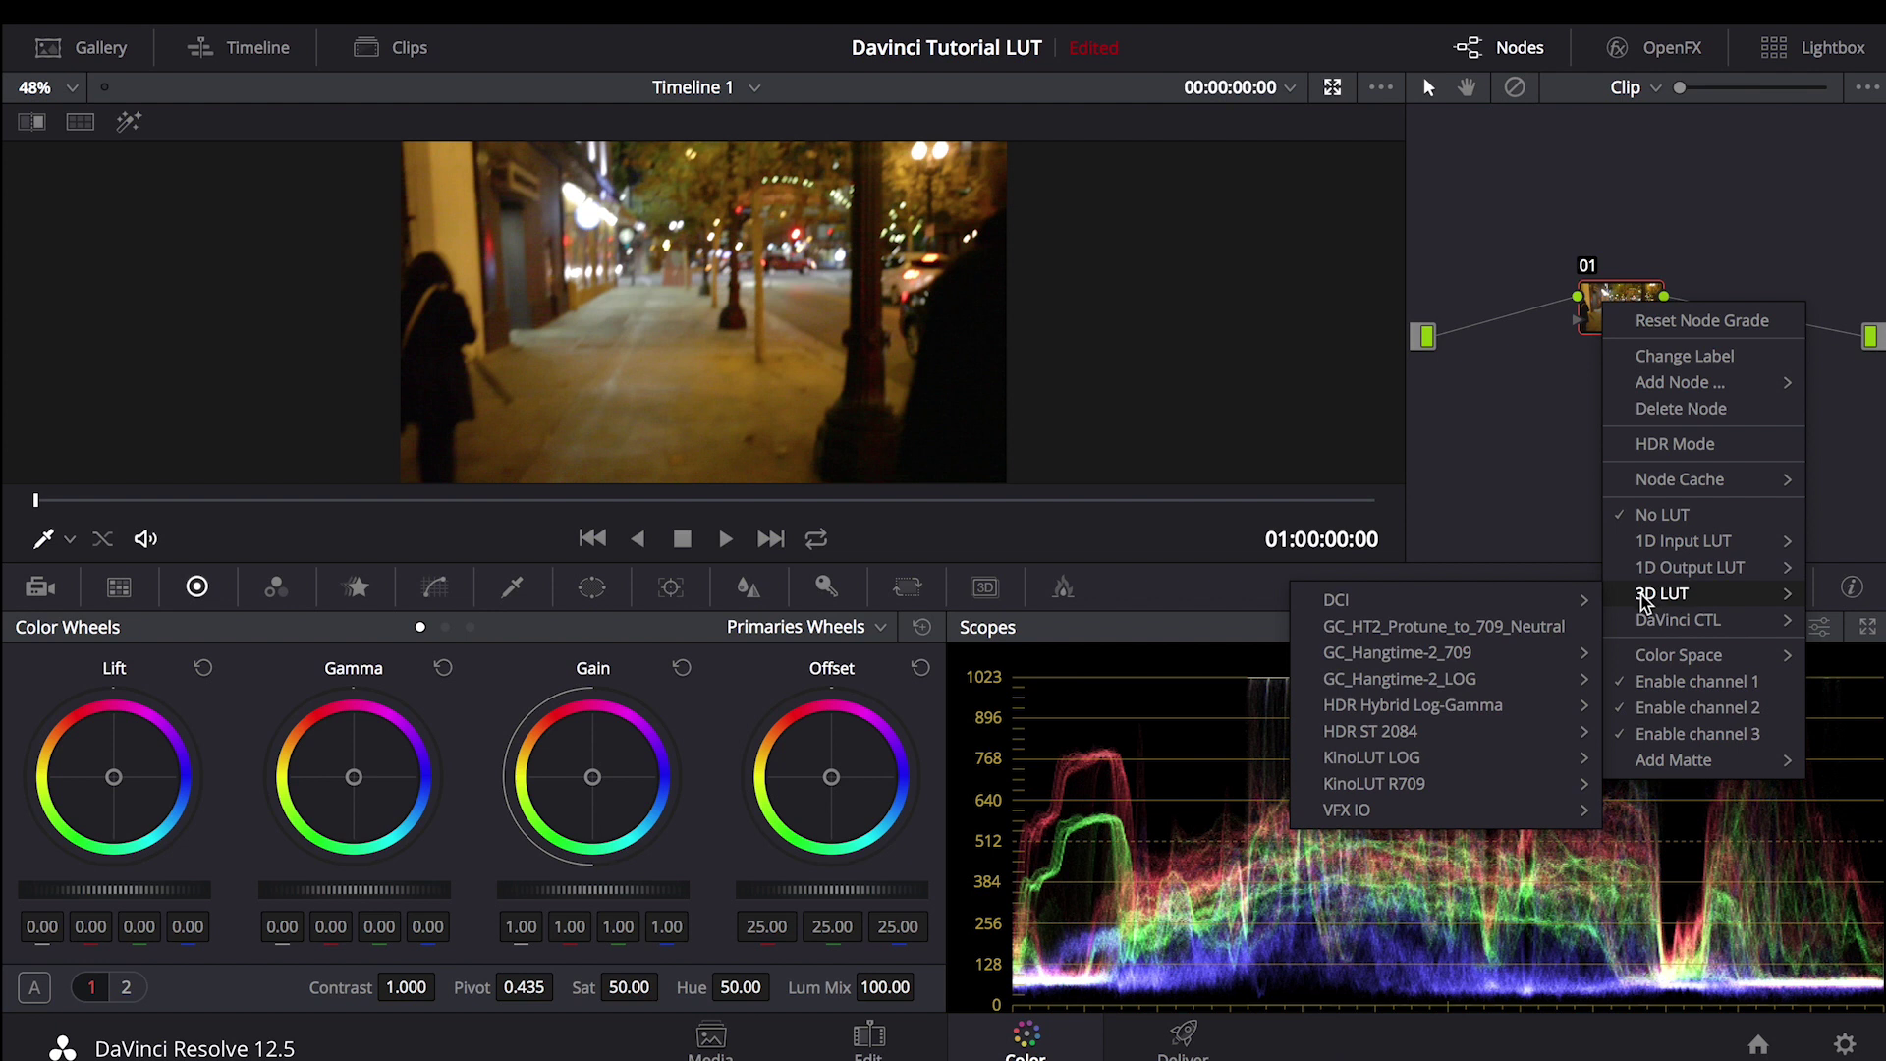
mouse_move(1567, 619)
mouse_move(1463, 764)
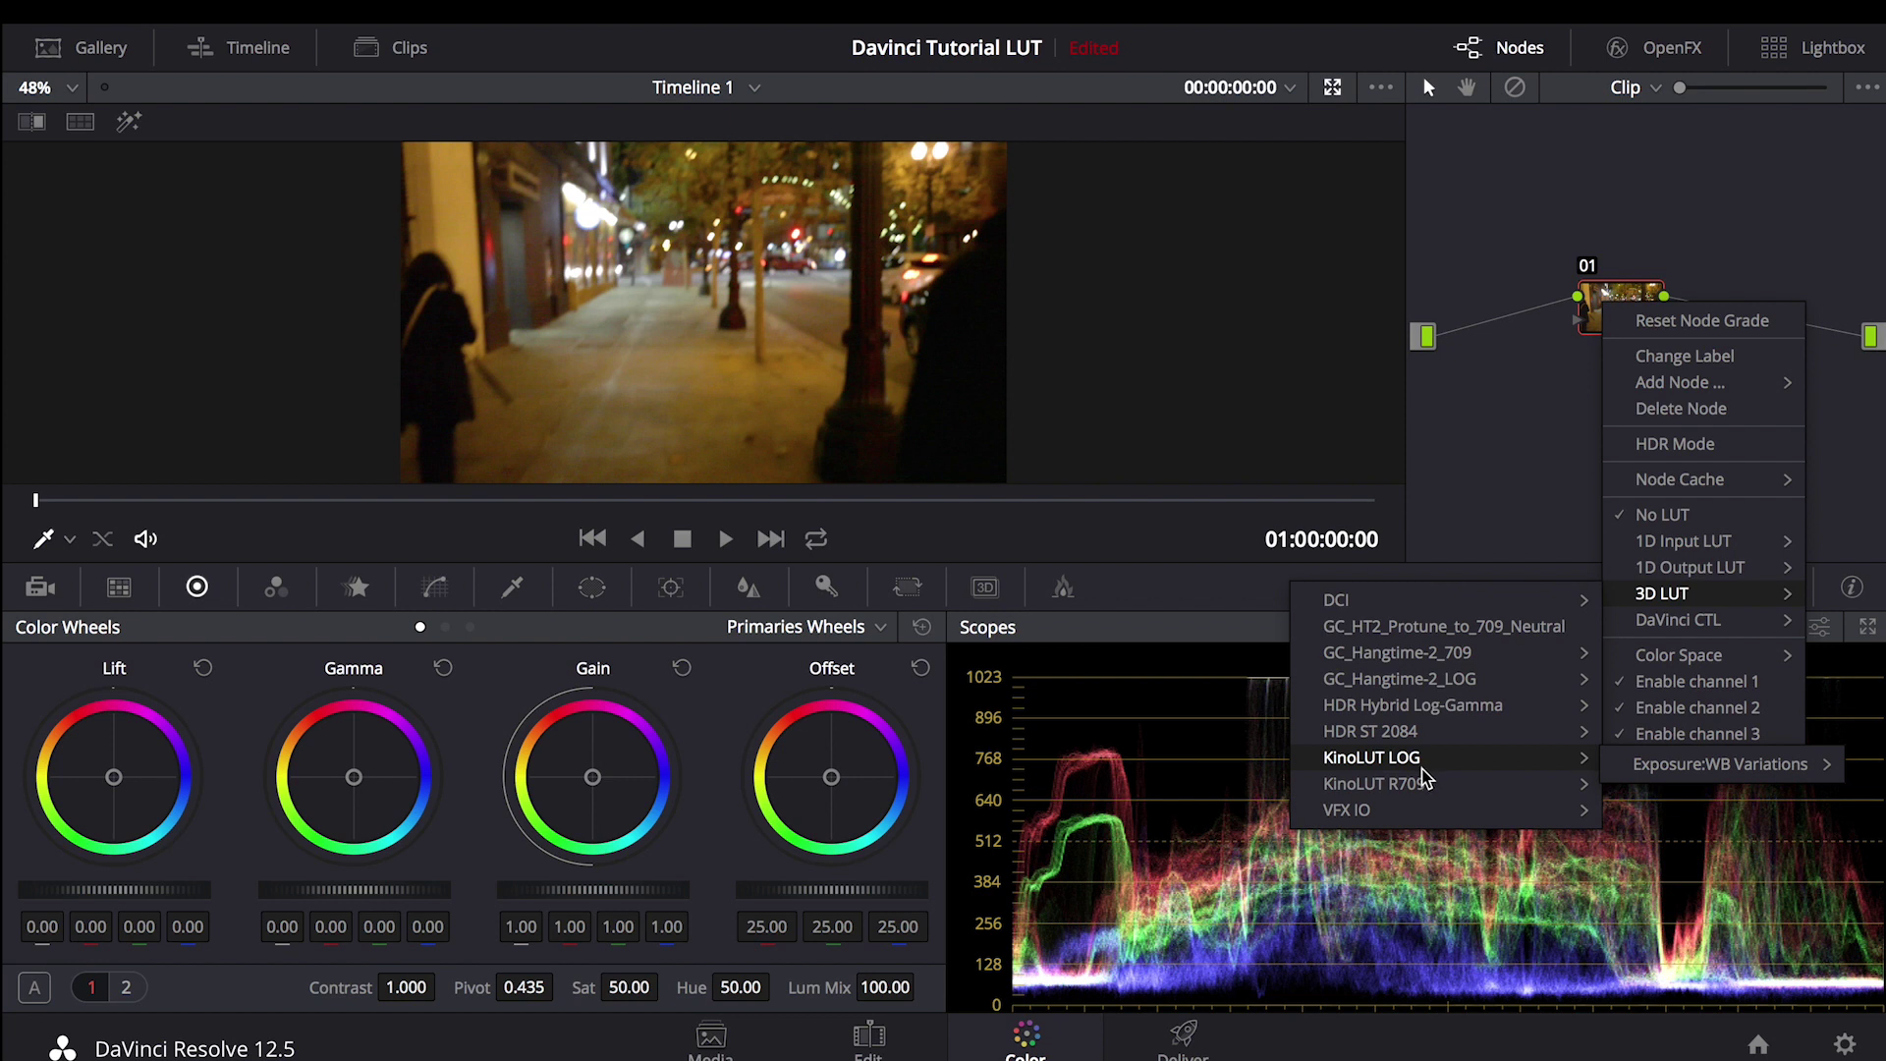
mouse_move(1422, 787)
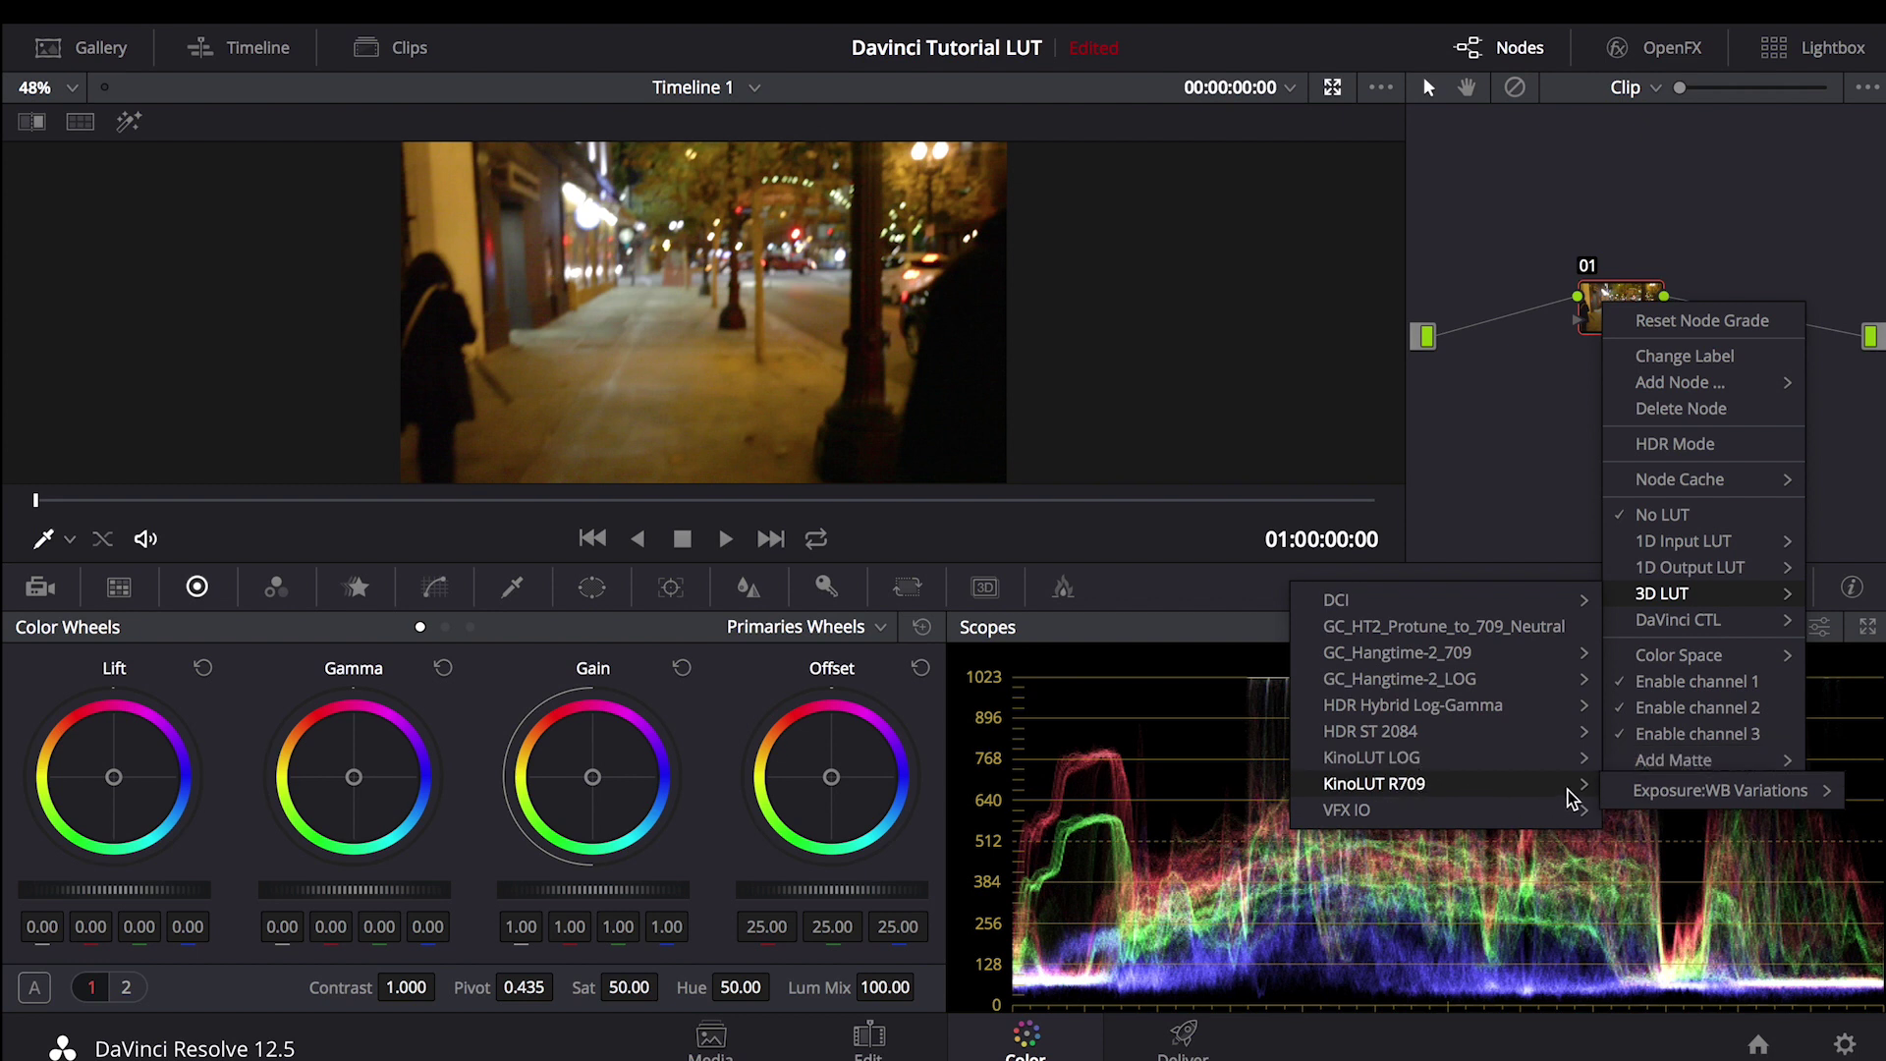
mouse_move(1643, 792)
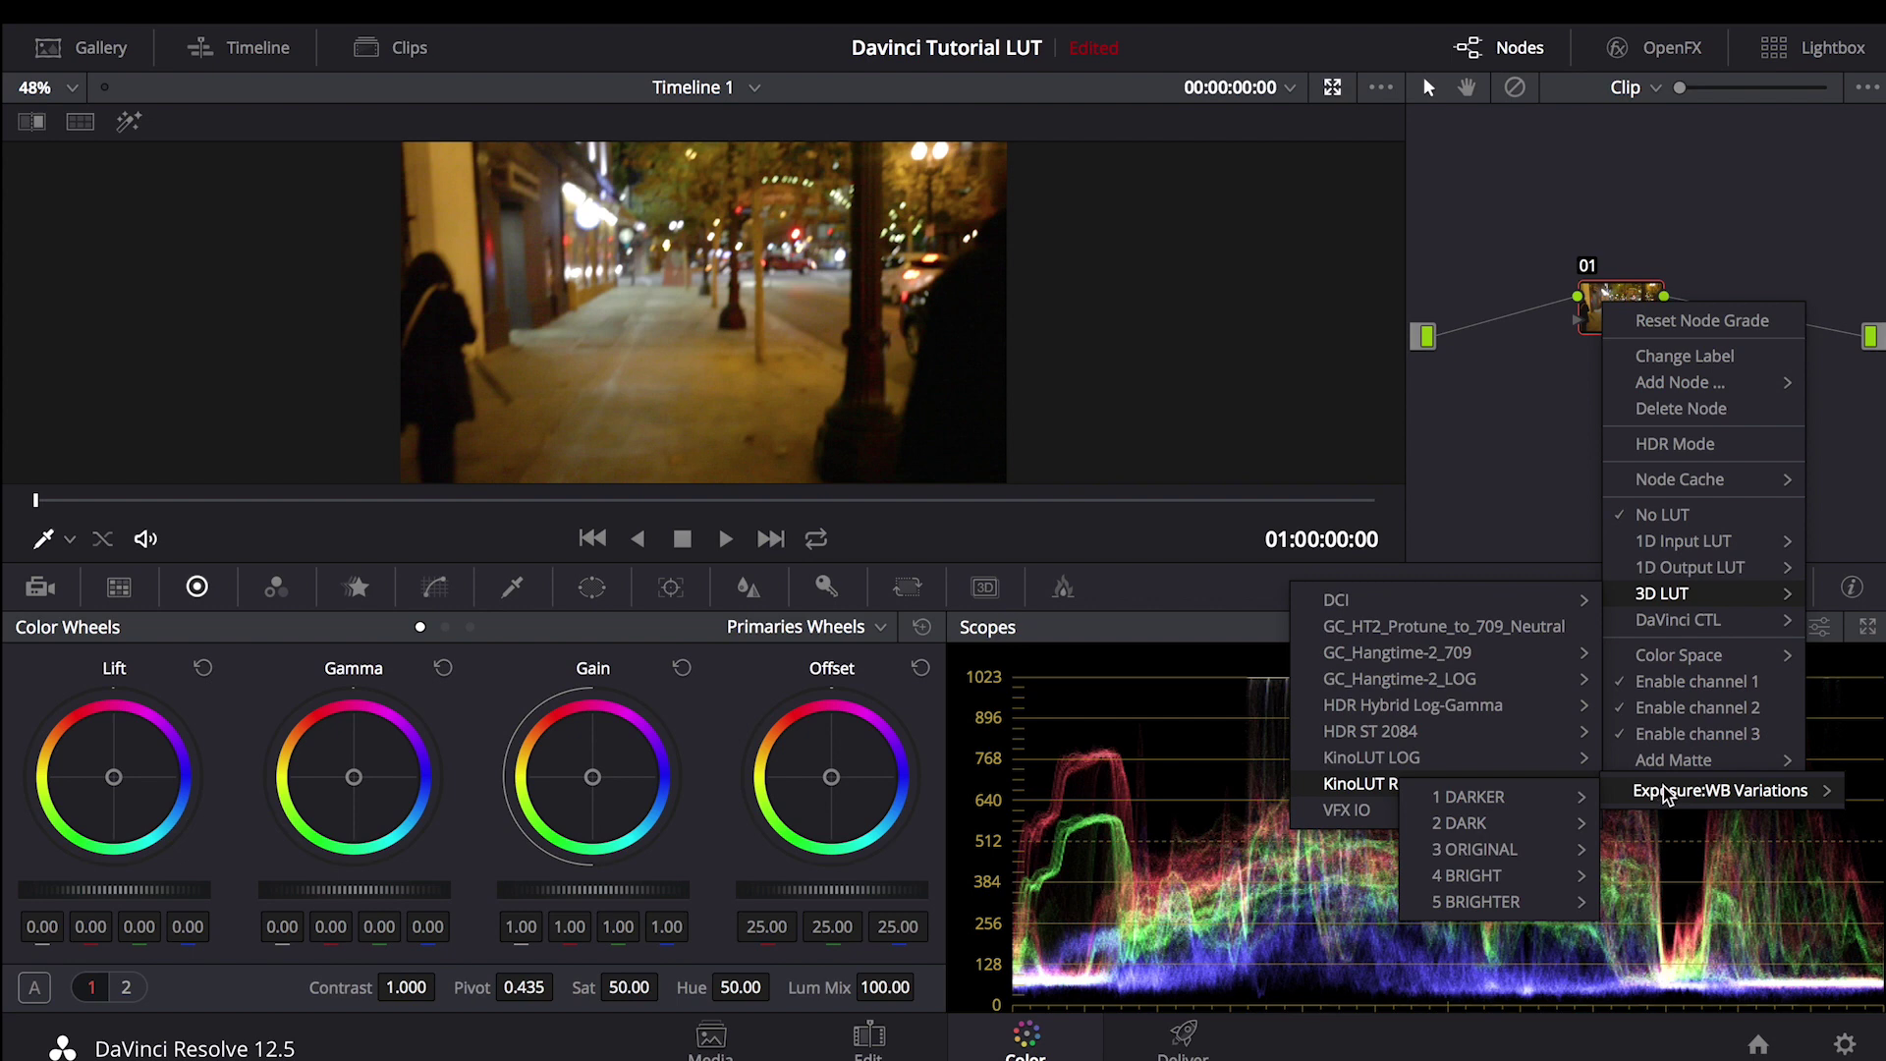
mouse_move(1560, 801)
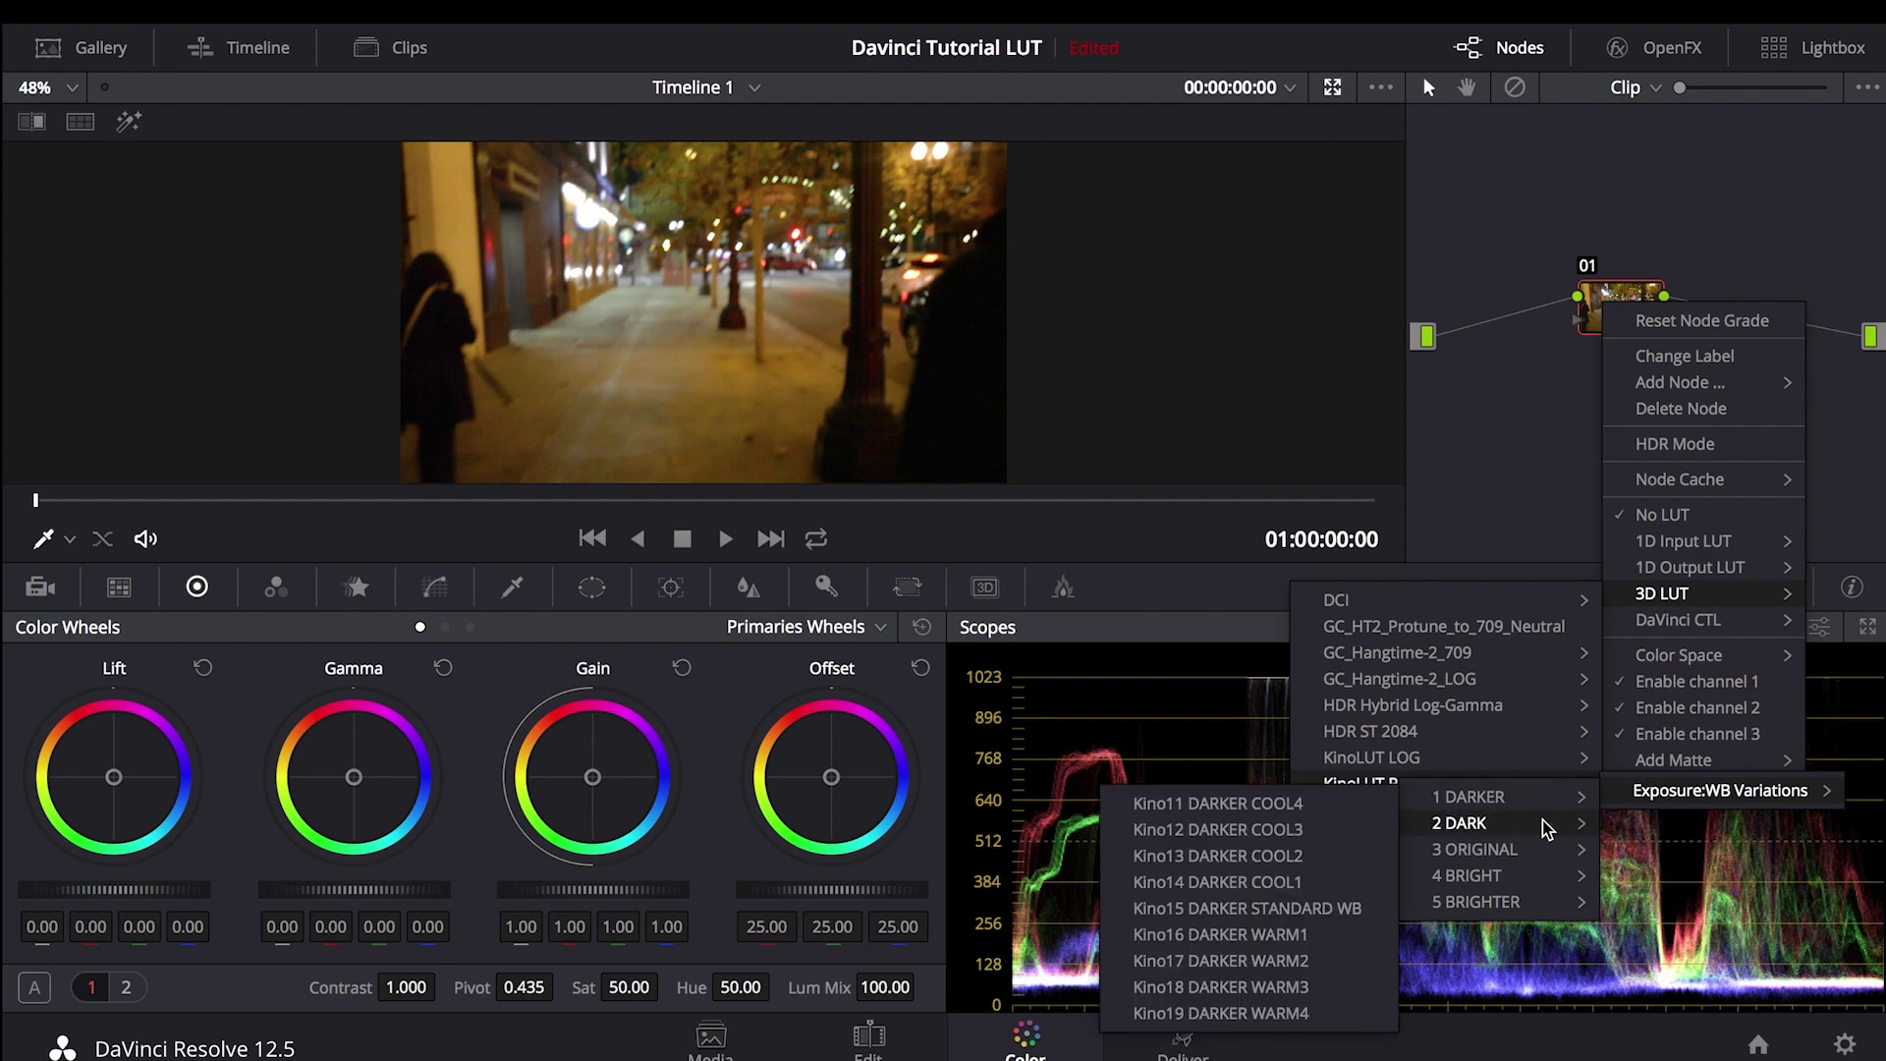
mouse_move(1542, 859)
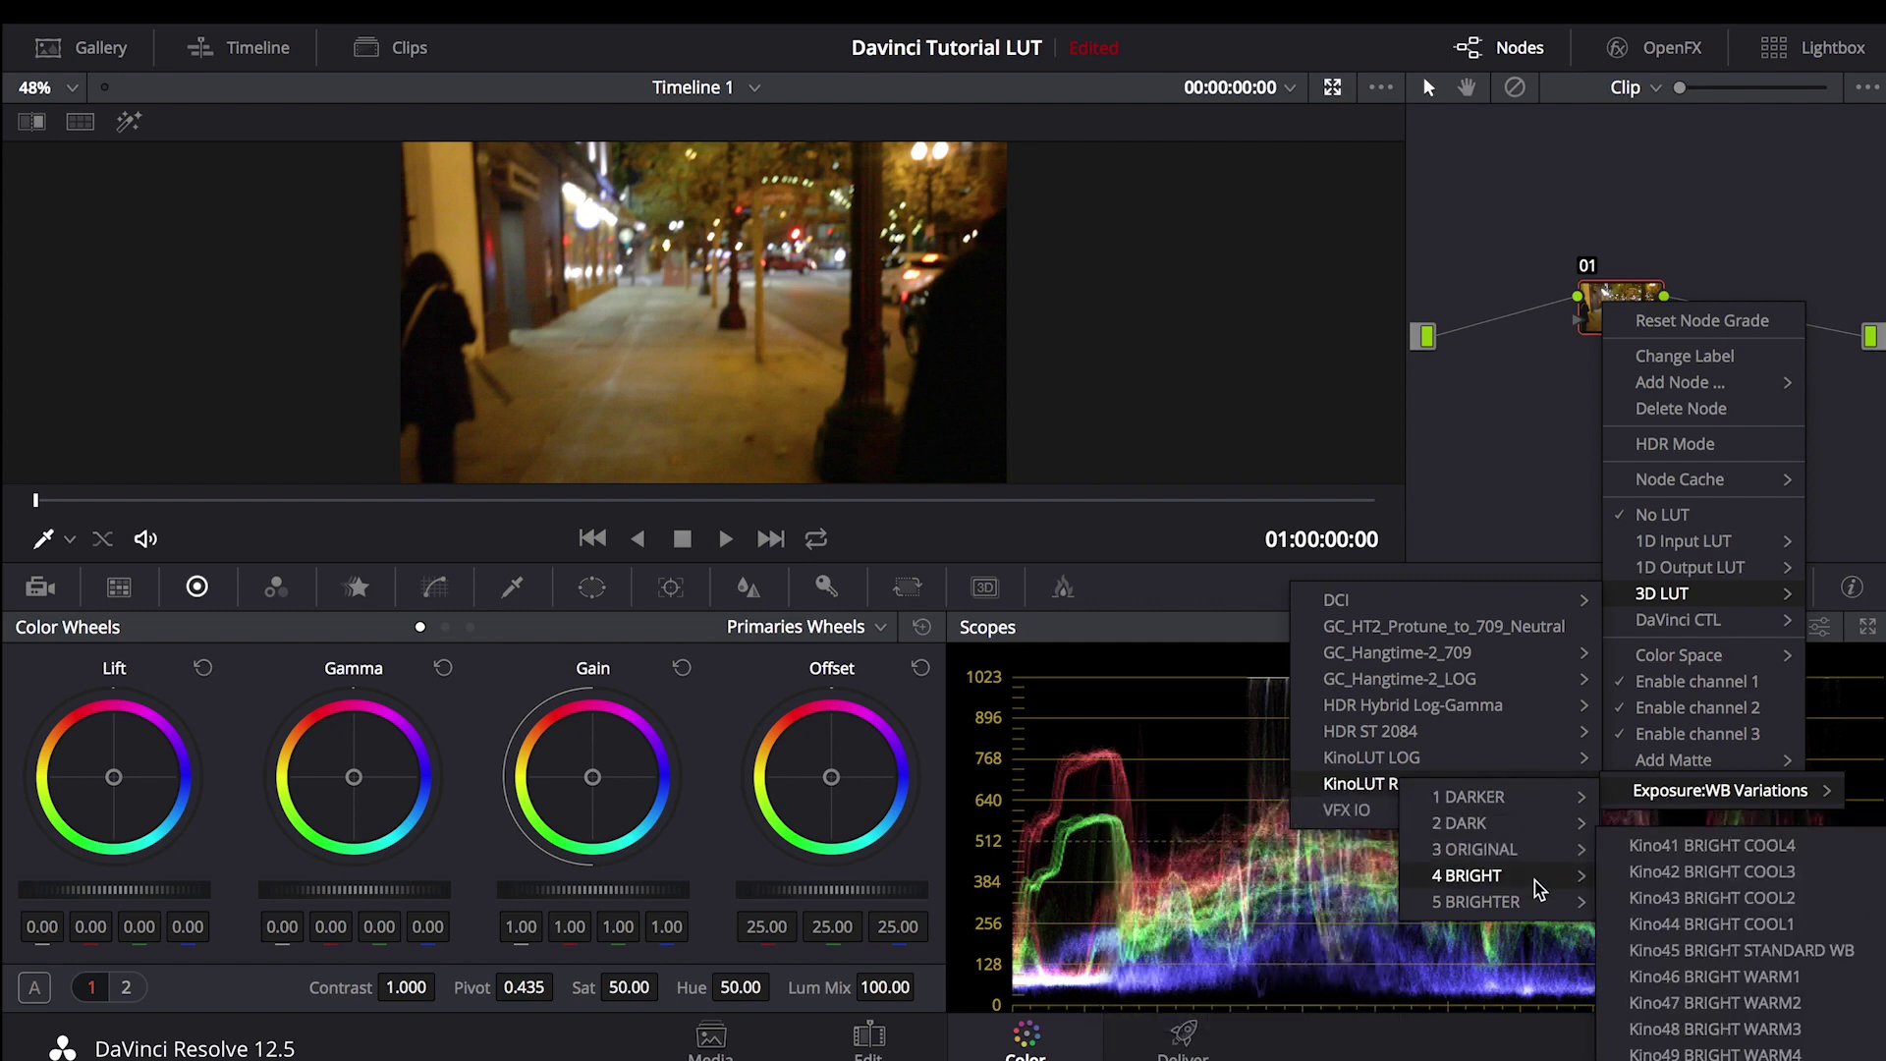
mouse_move(1530, 906)
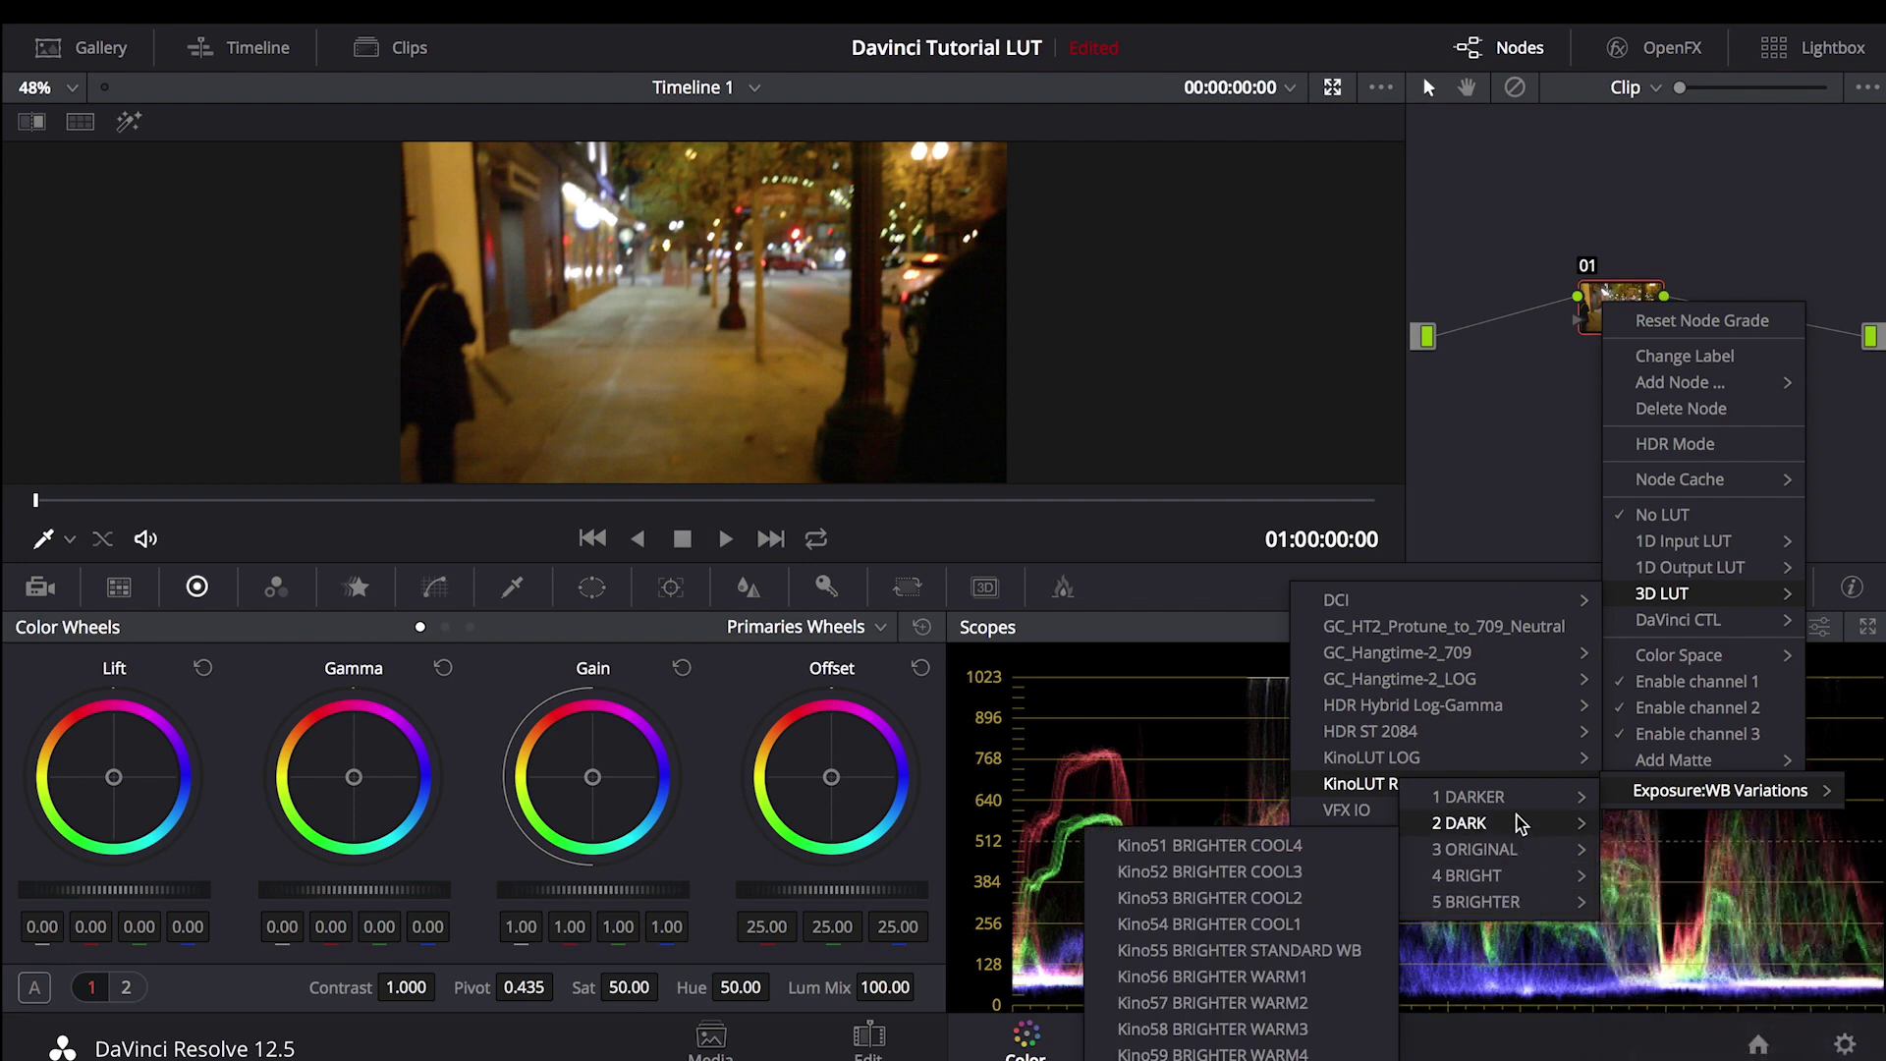
mouse_move(1515, 830)
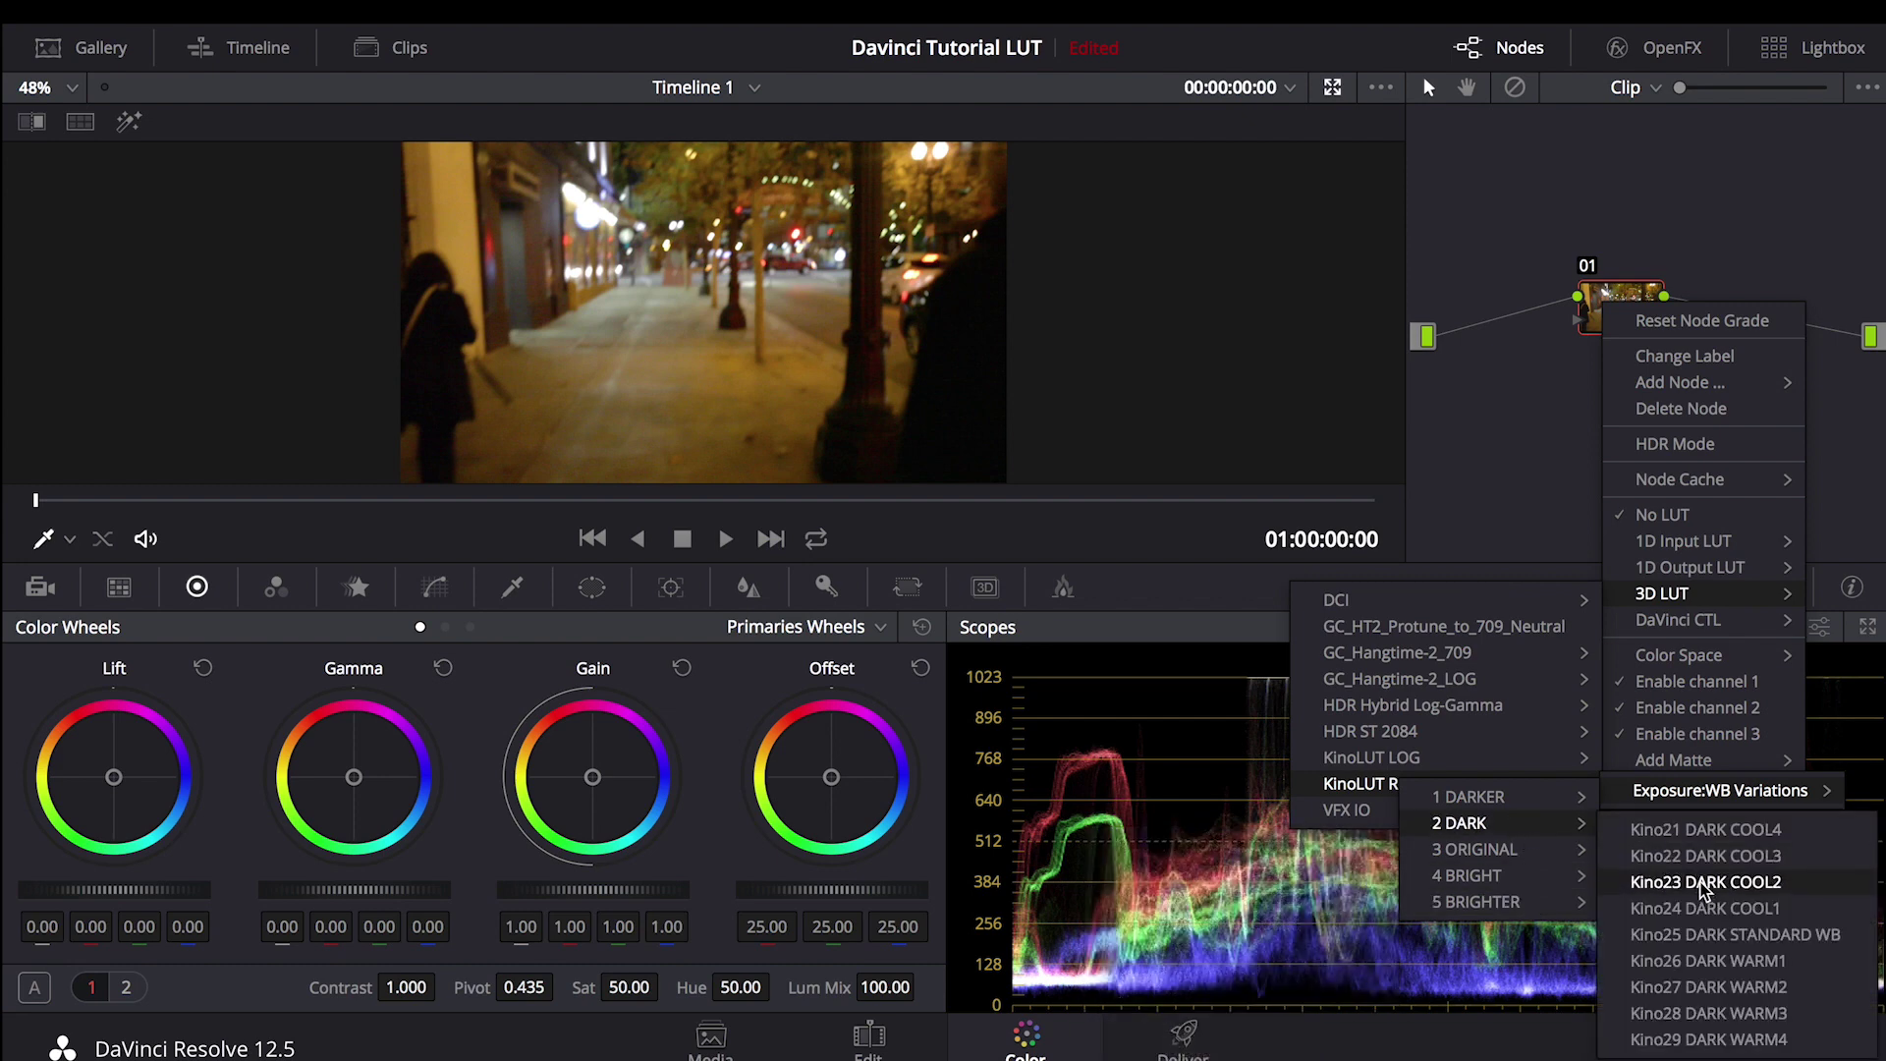
click(1731, 884)
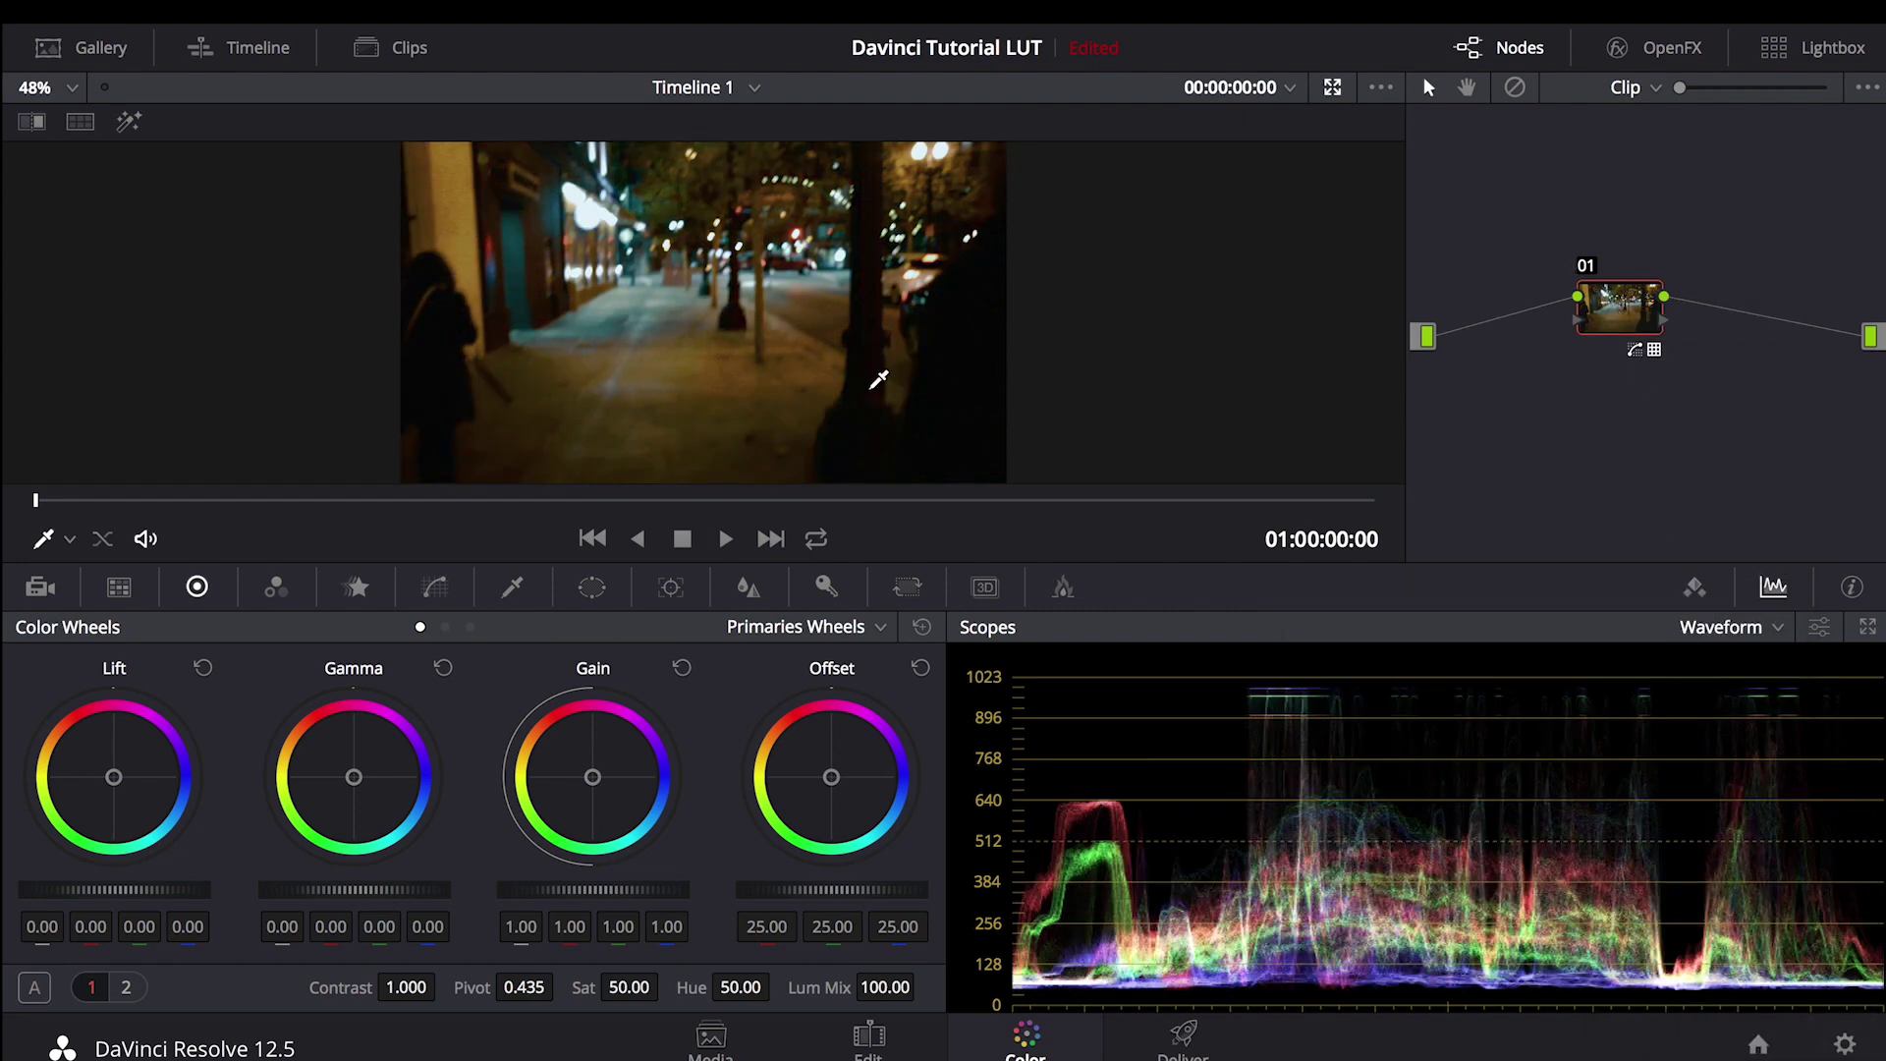
drag(909, 501, 1217, 503)
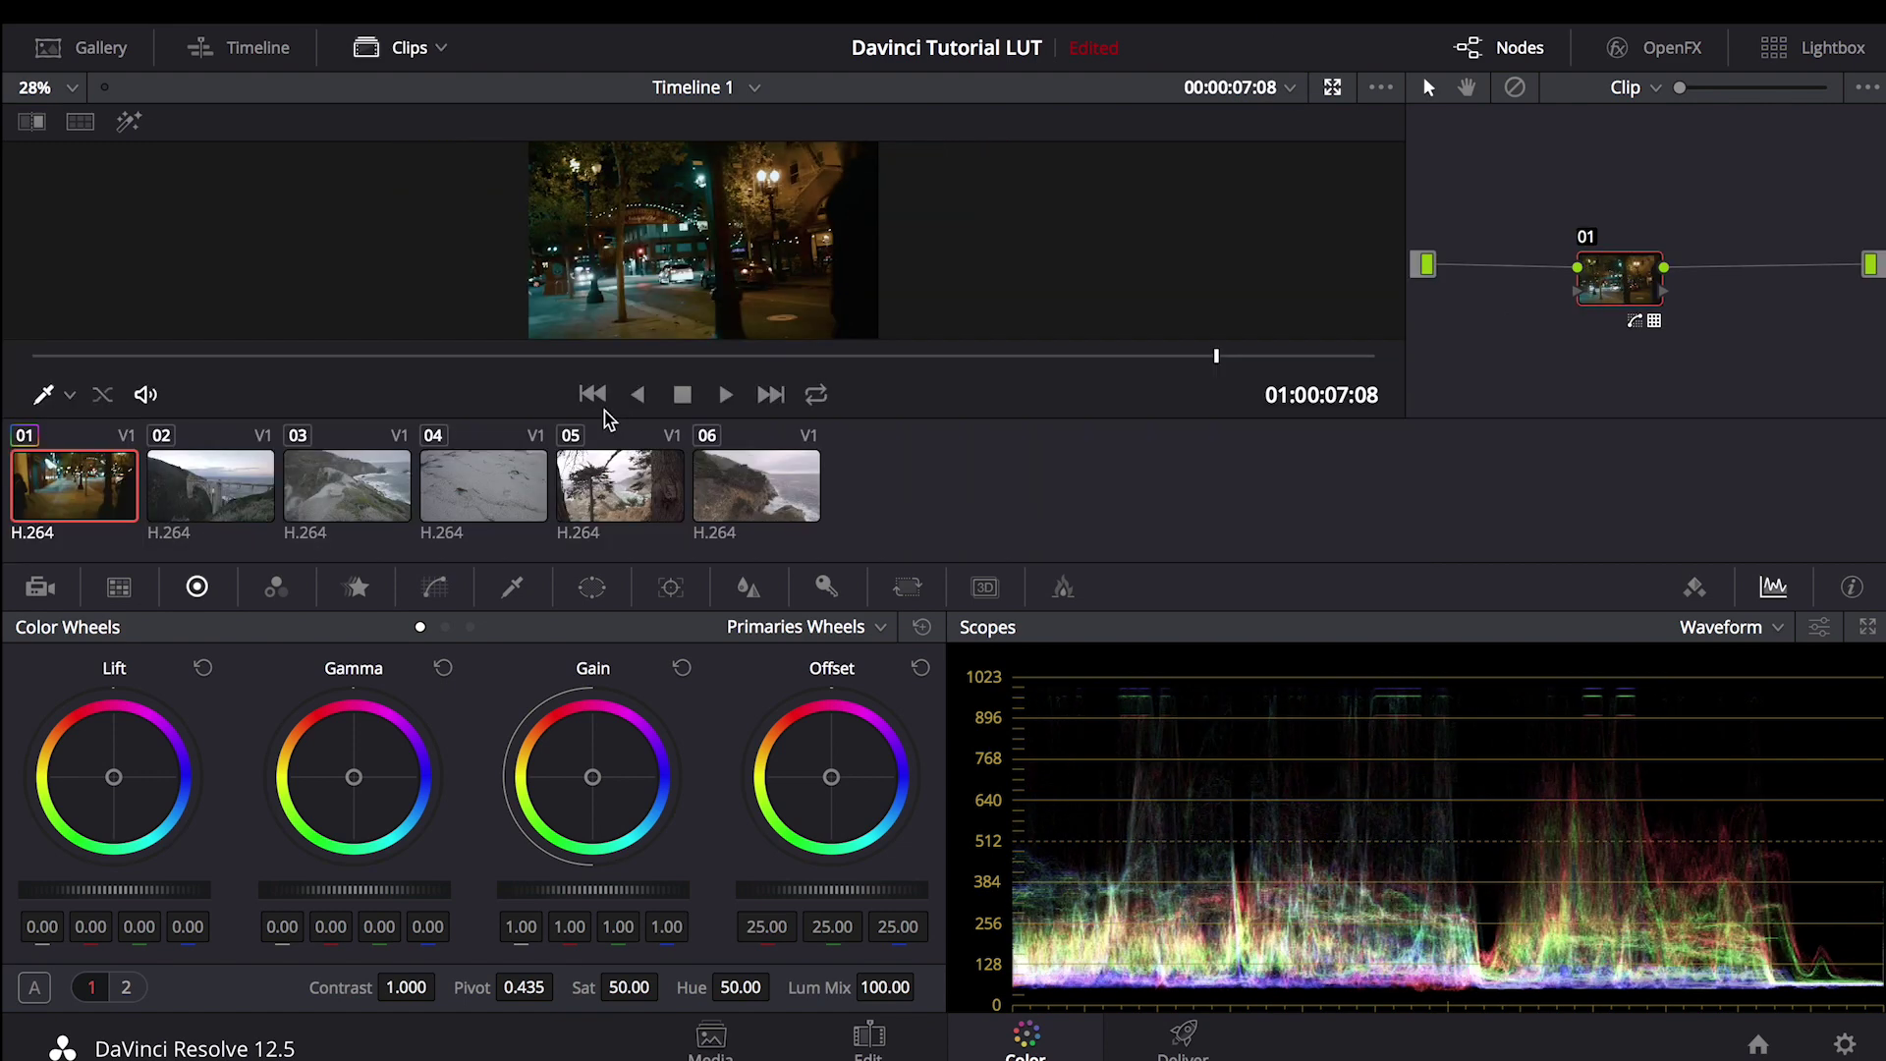
Switch to coastal clip 06 and hide the clip thumbnails.
click(596, 503)
click(757, 486)
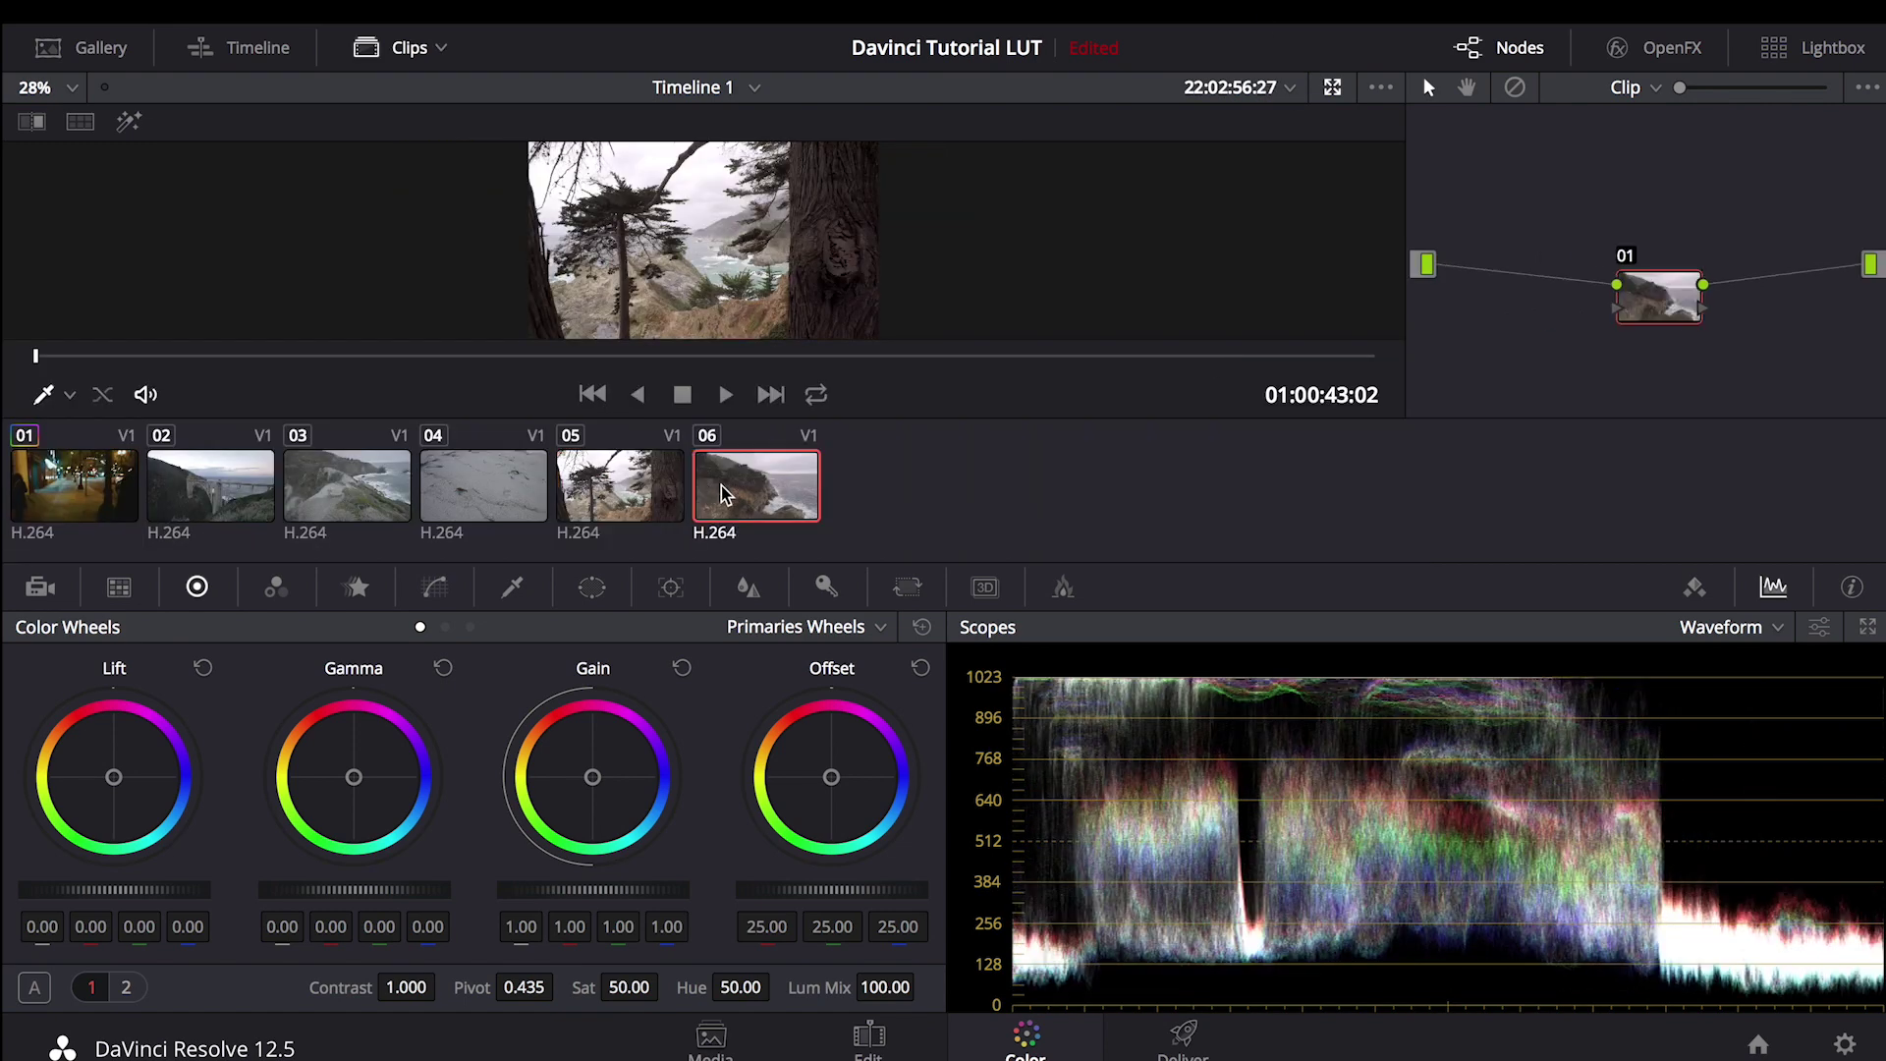
click(408, 47)
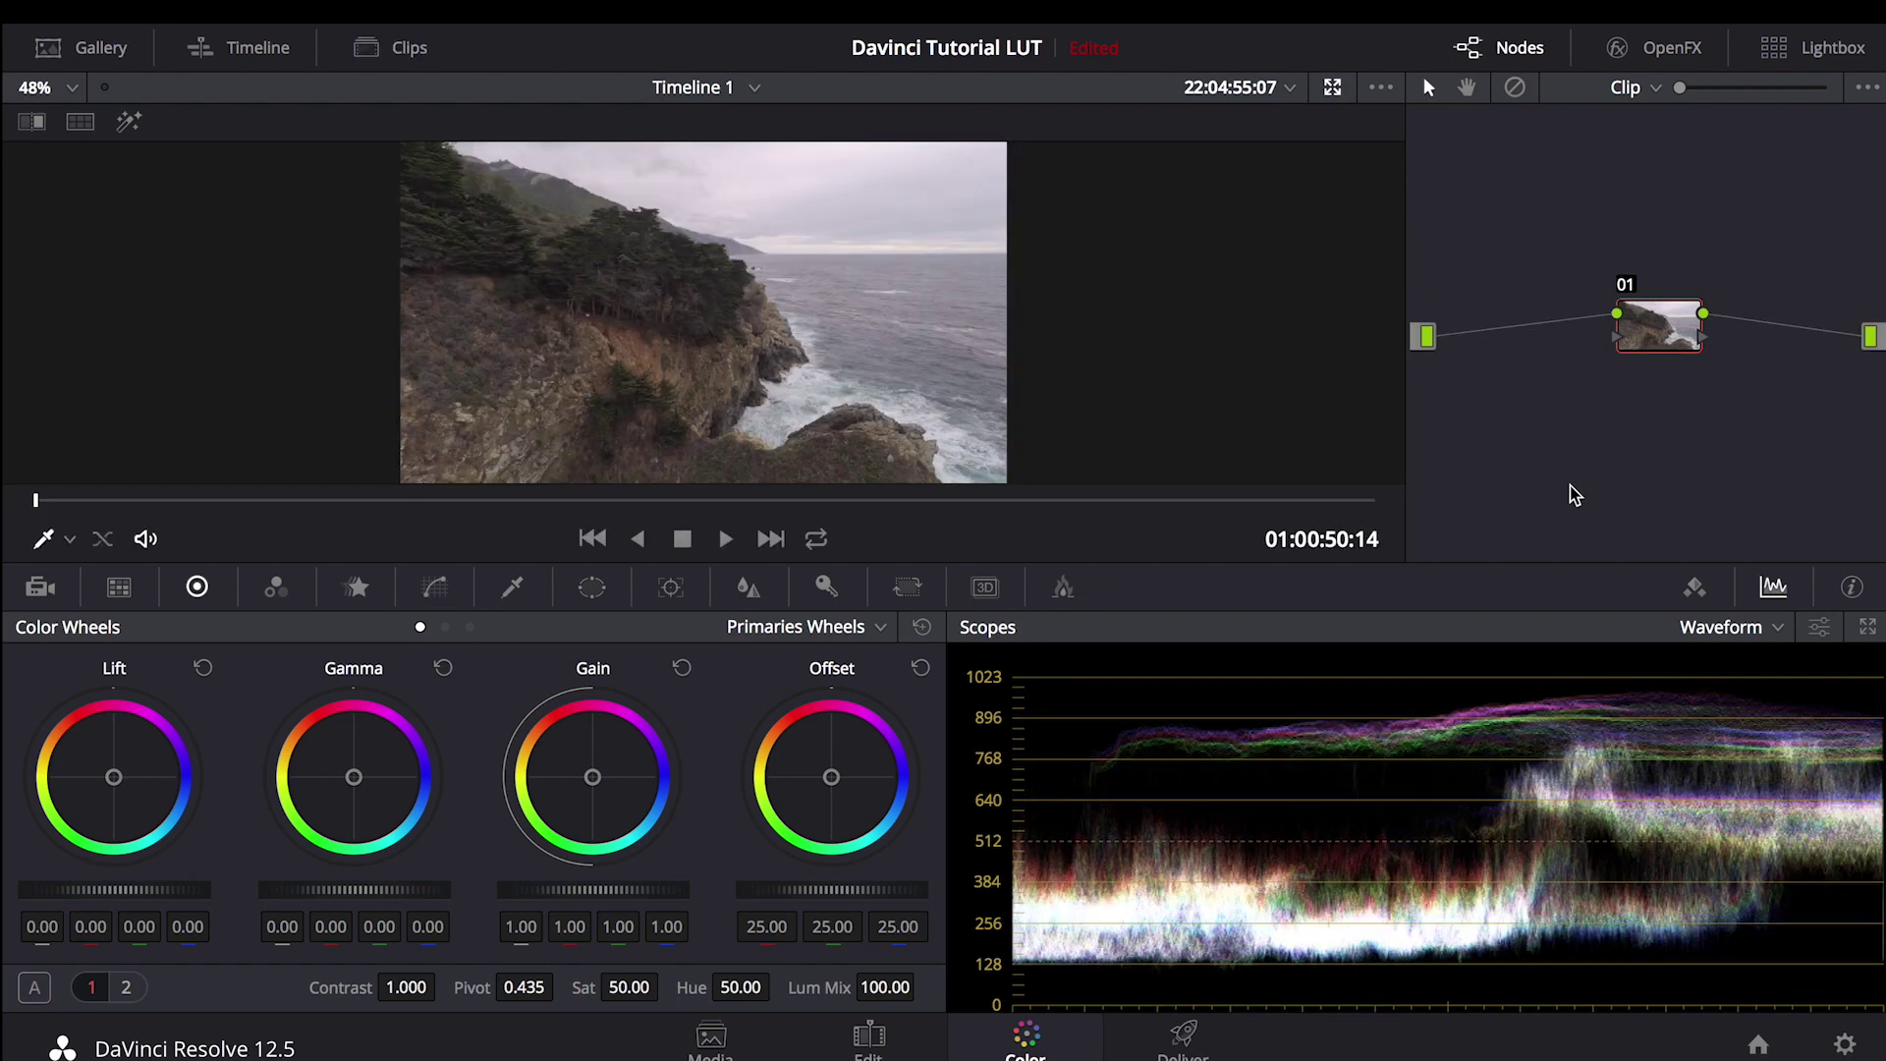
Apply the KinoLUT LOG Log Kino46 BRIGHT WARM1 LUT to node 01 and lower Lift to -0.03.
right_click(1673, 321)
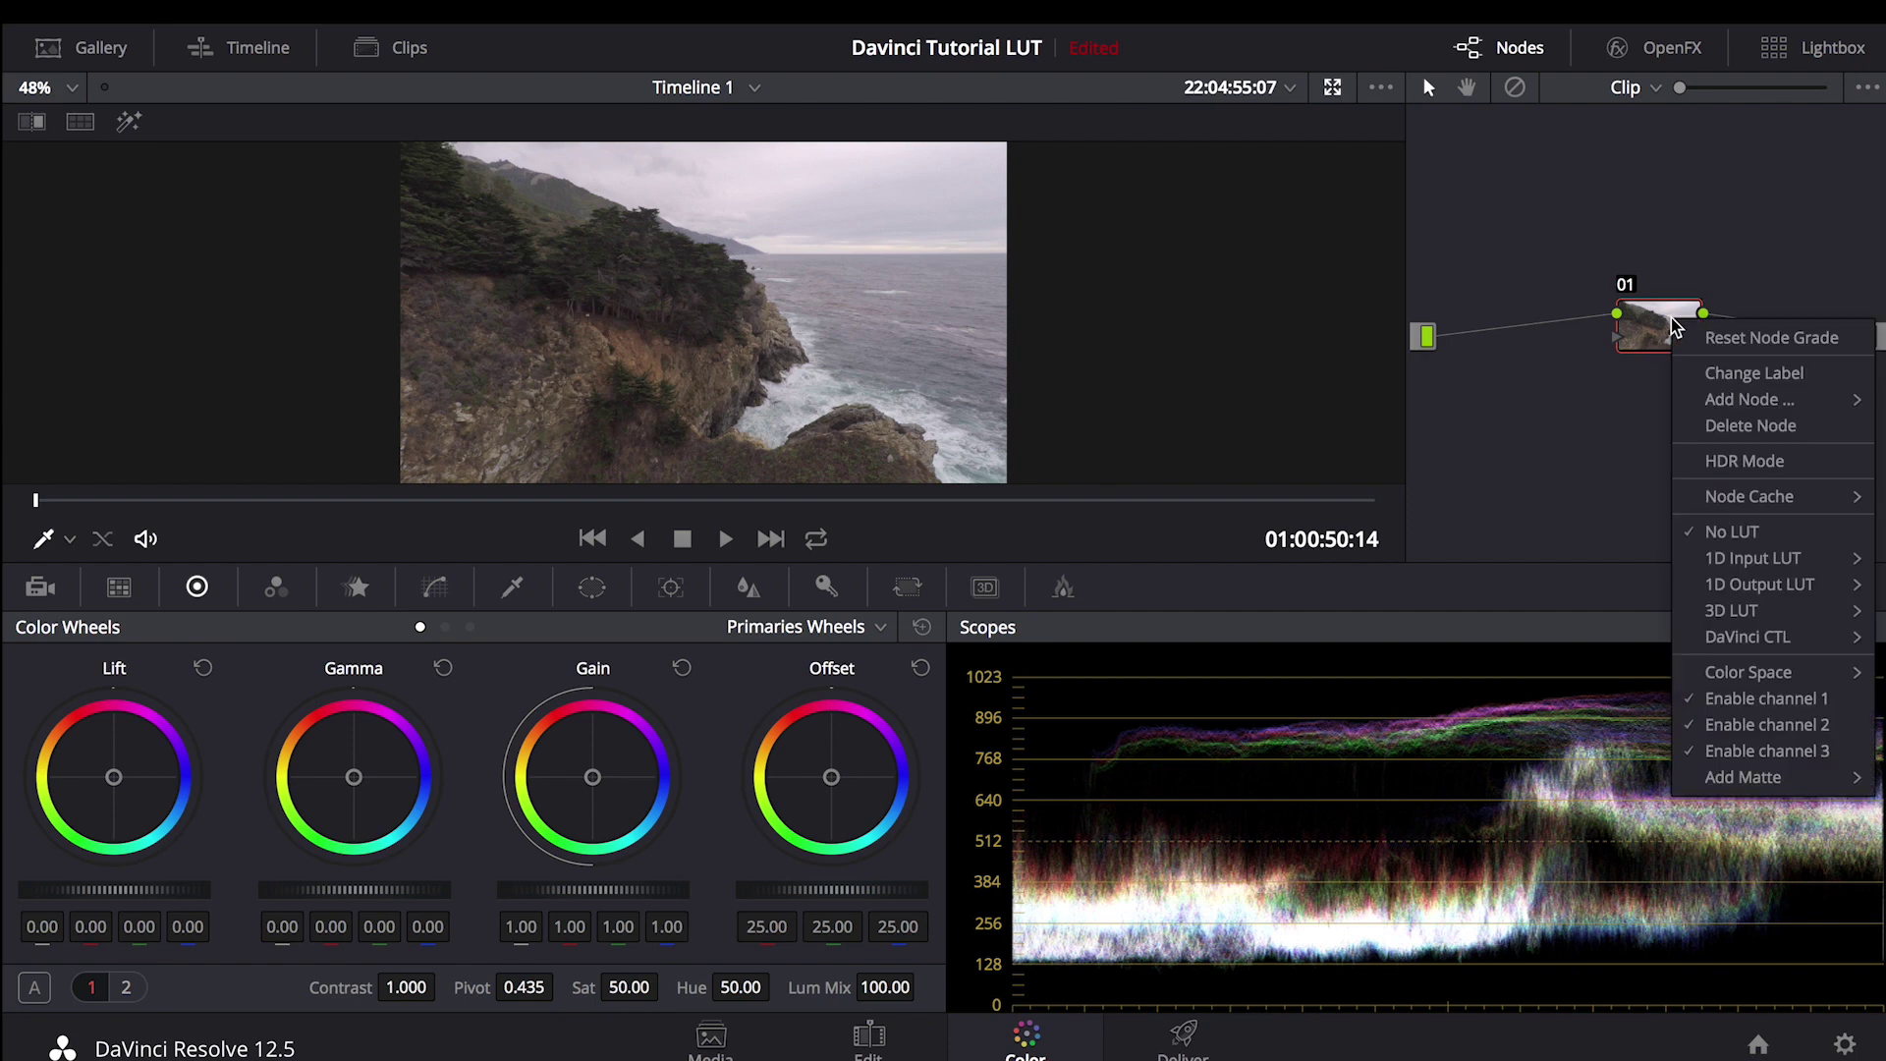
mouse_move(1738, 611)
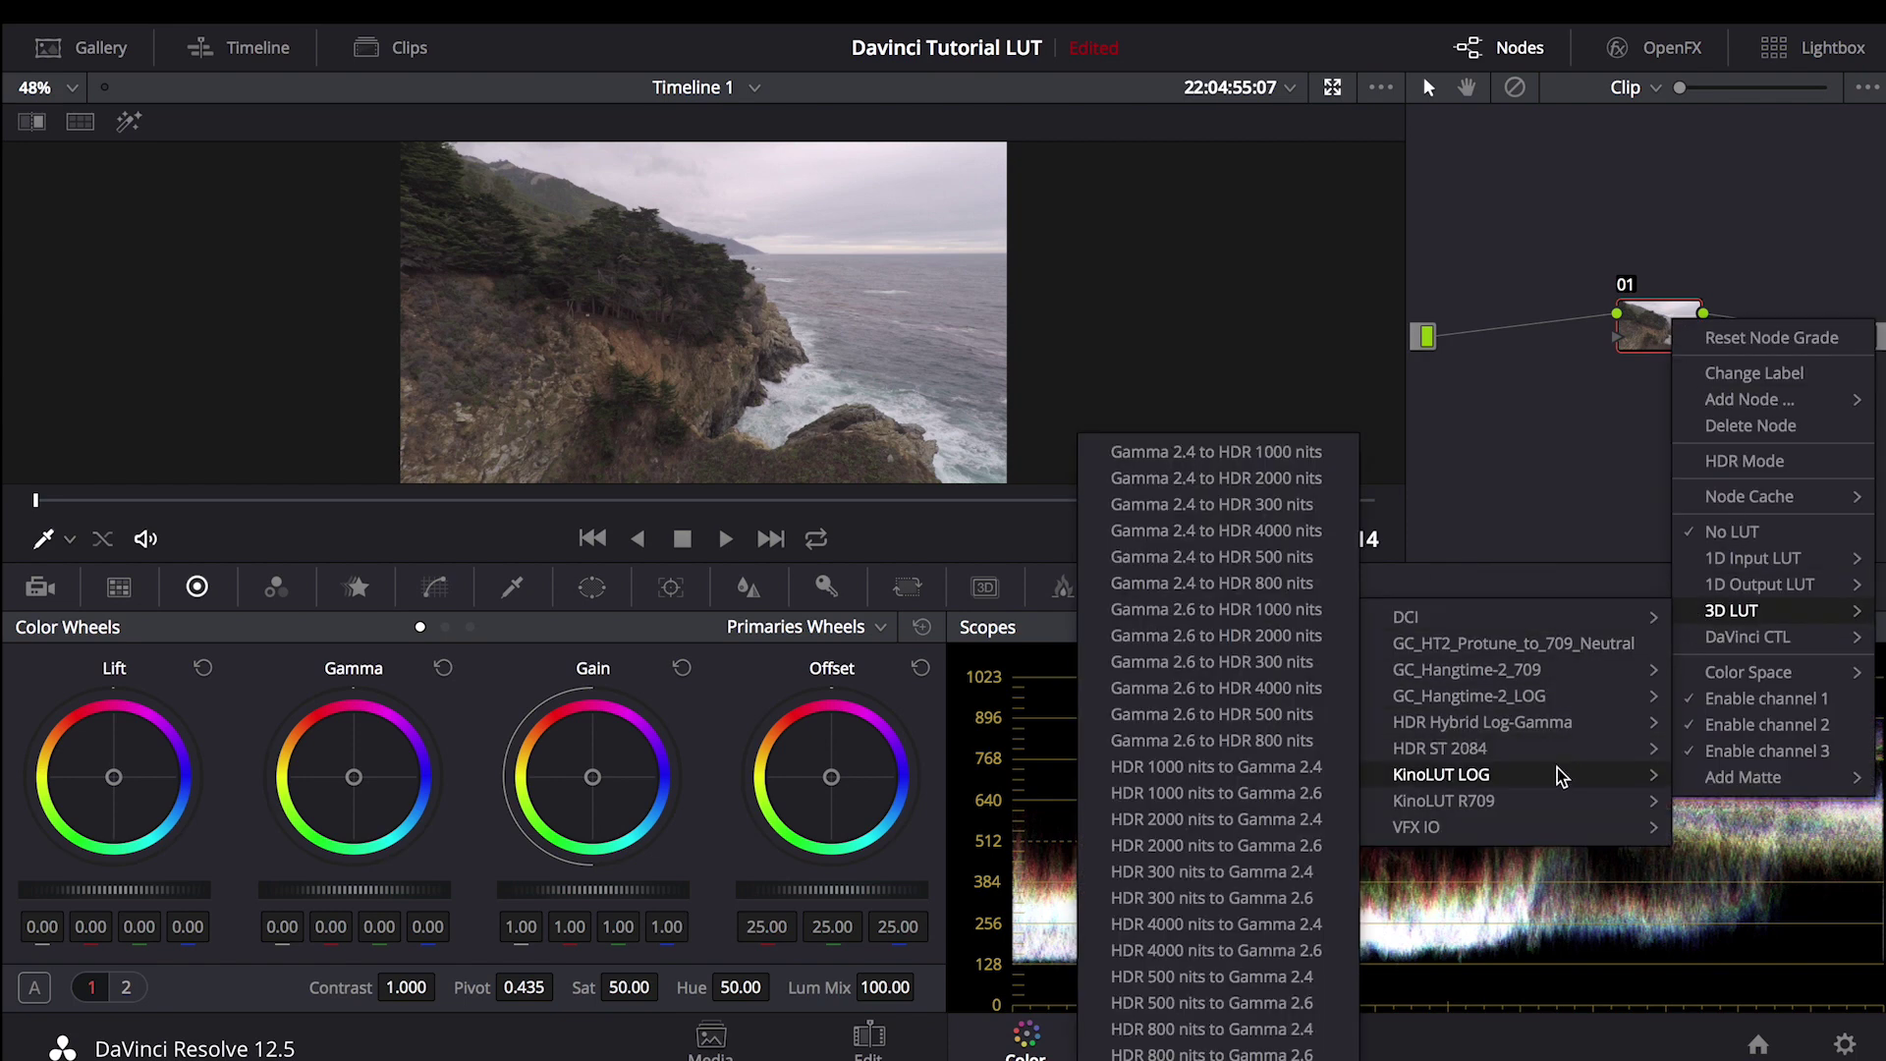
mouse_move(1343, 785)
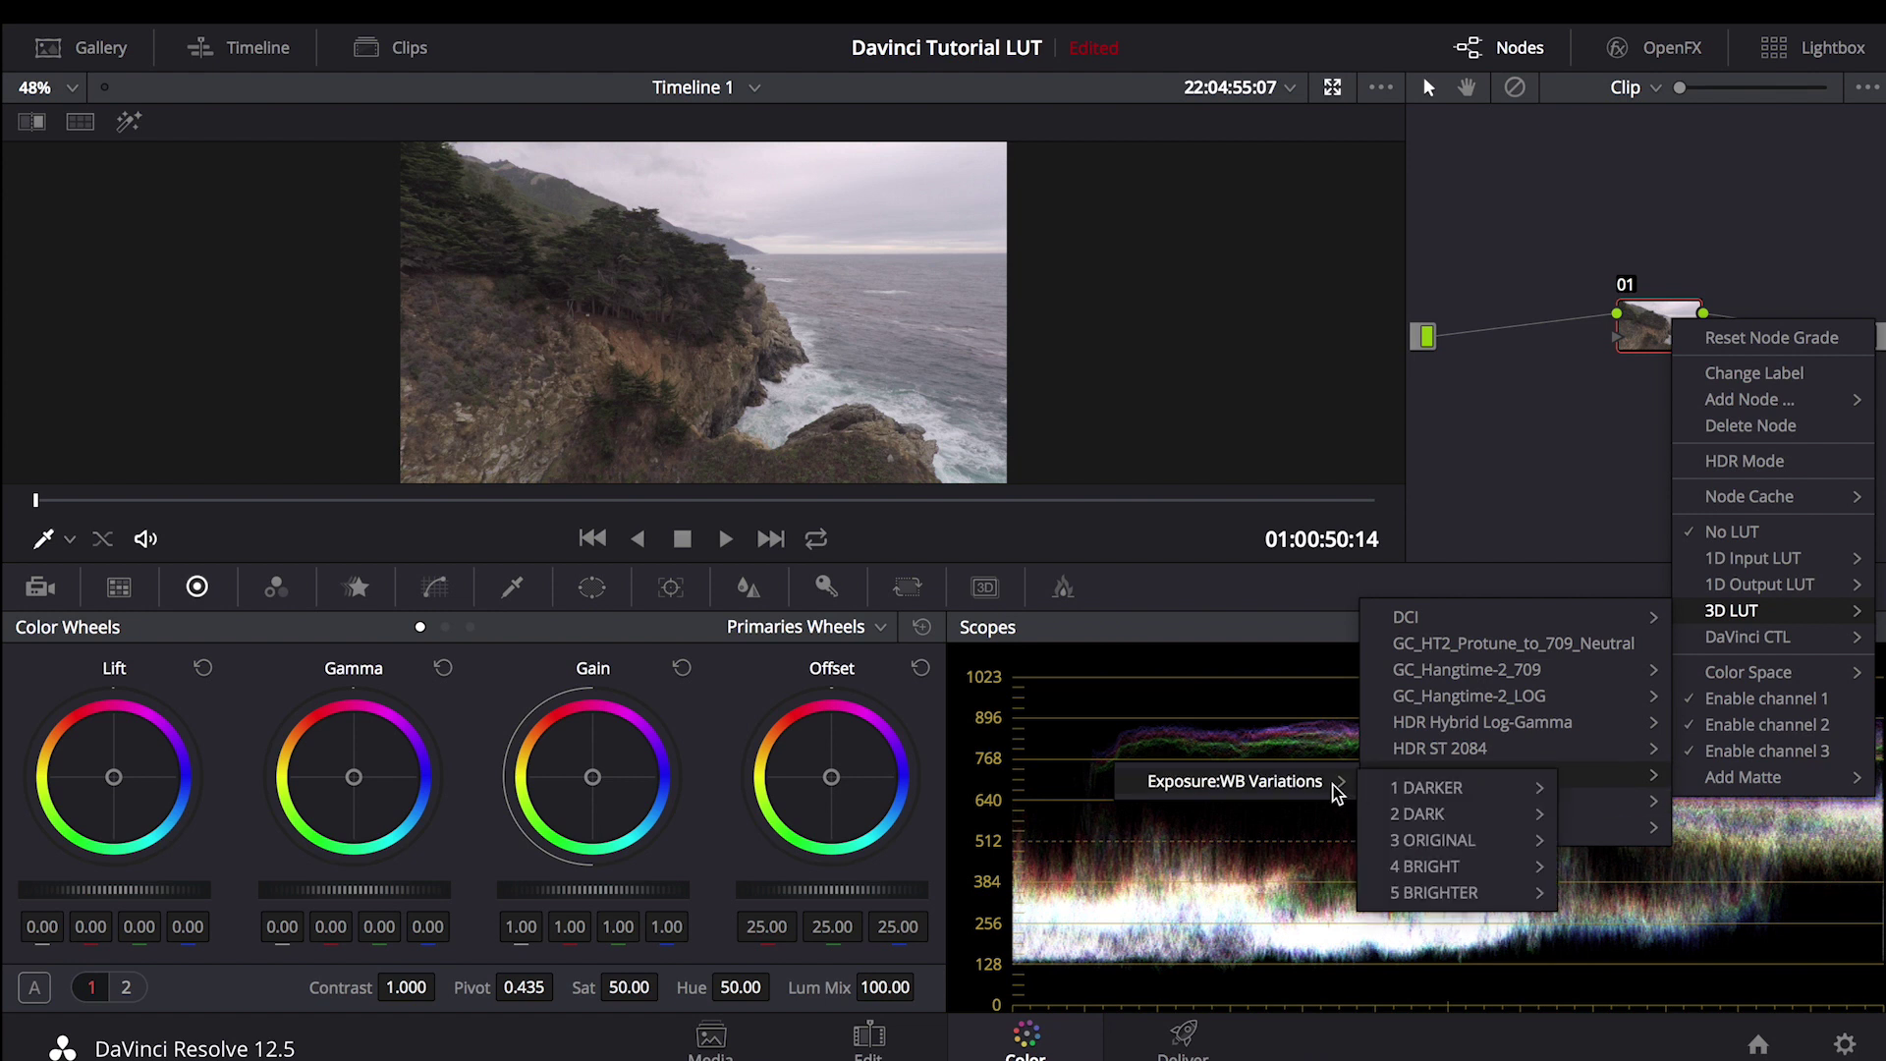
mouse_move(1447, 844)
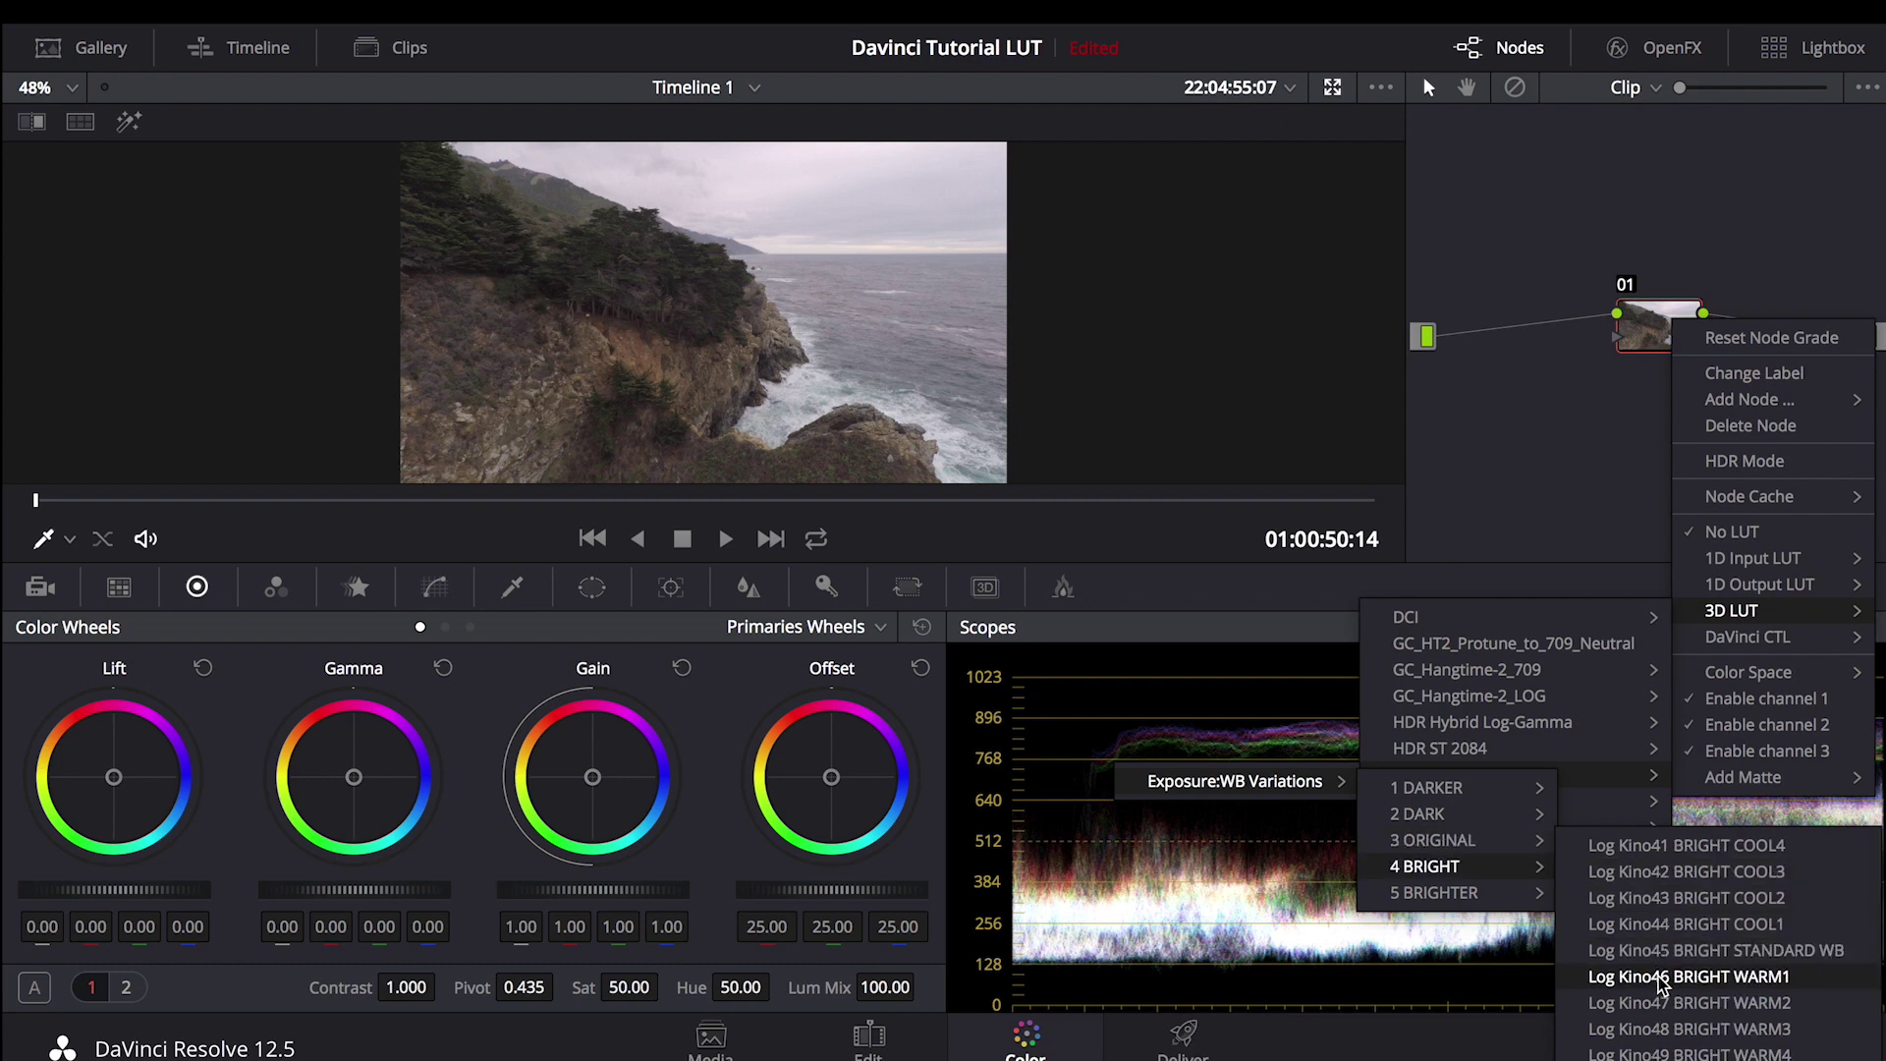
click(1660, 977)
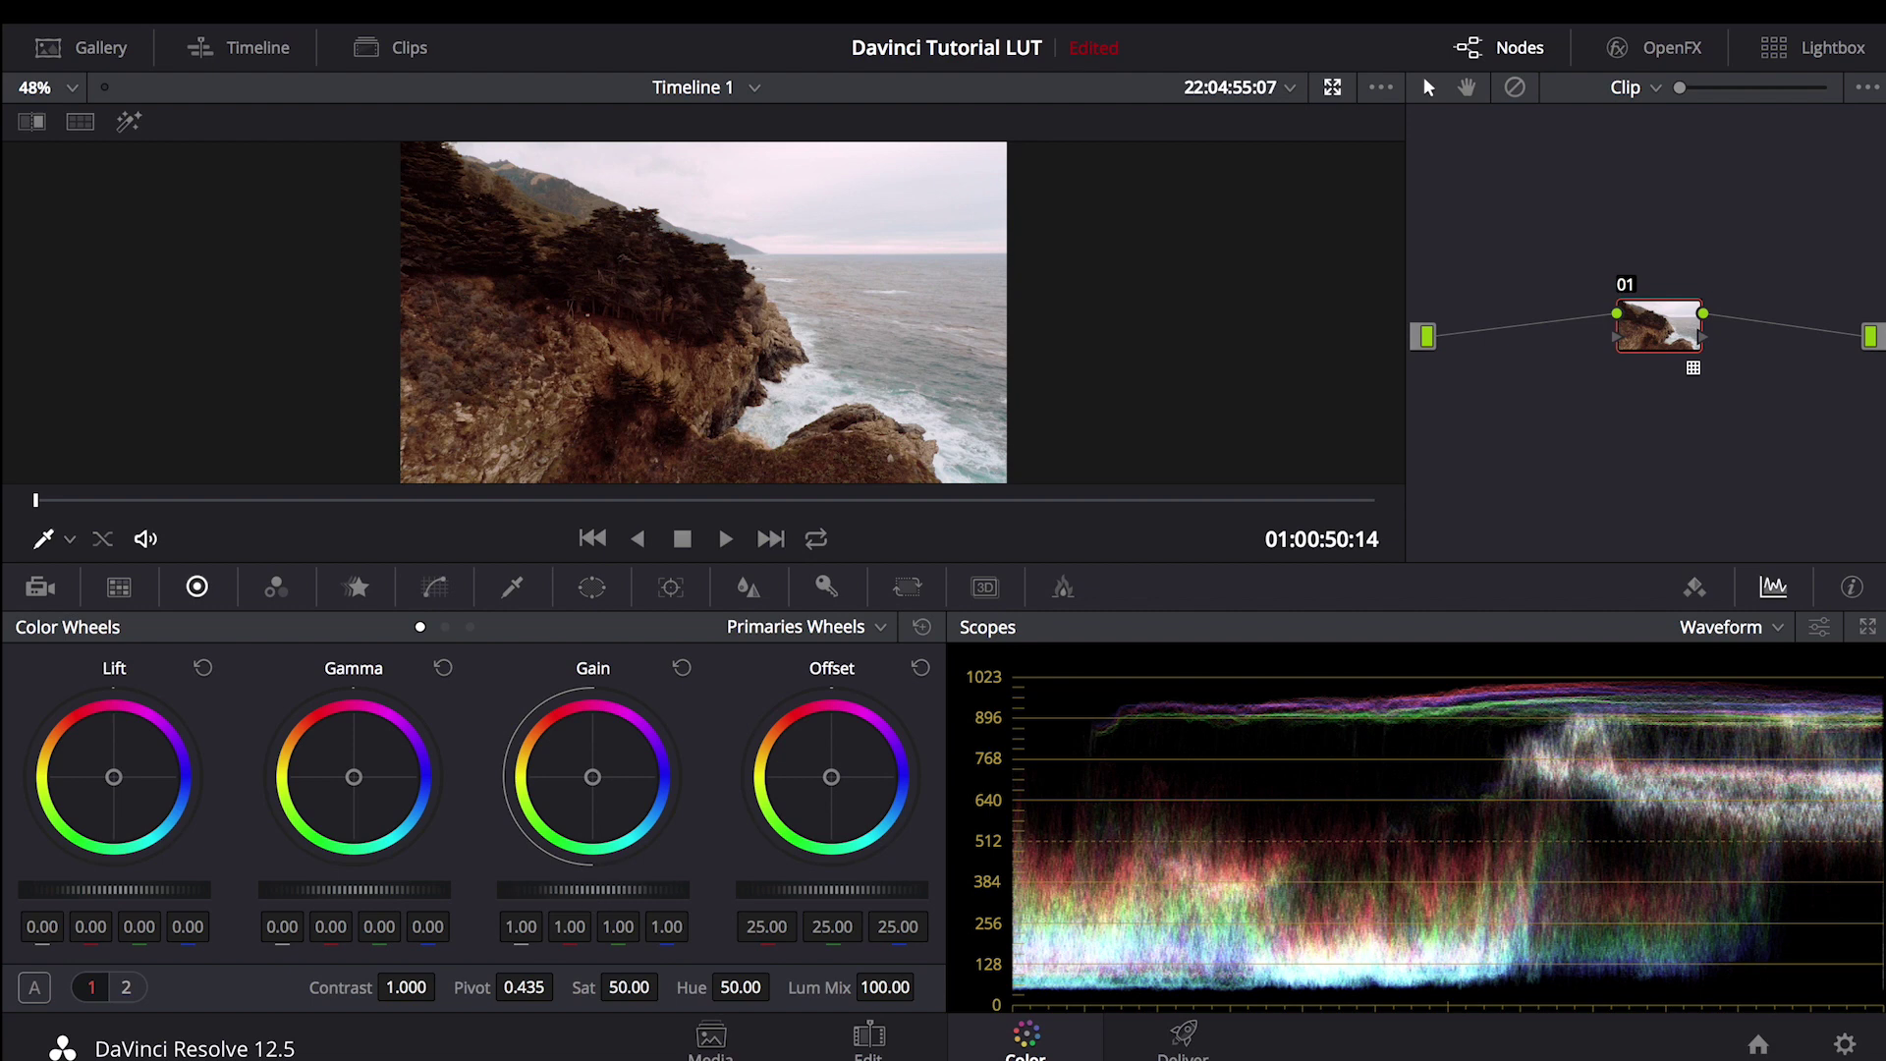
drag(114, 889, 98, 889)
Reset node 01's grade and switch to another coastal clip.
right_click(1648, 327)
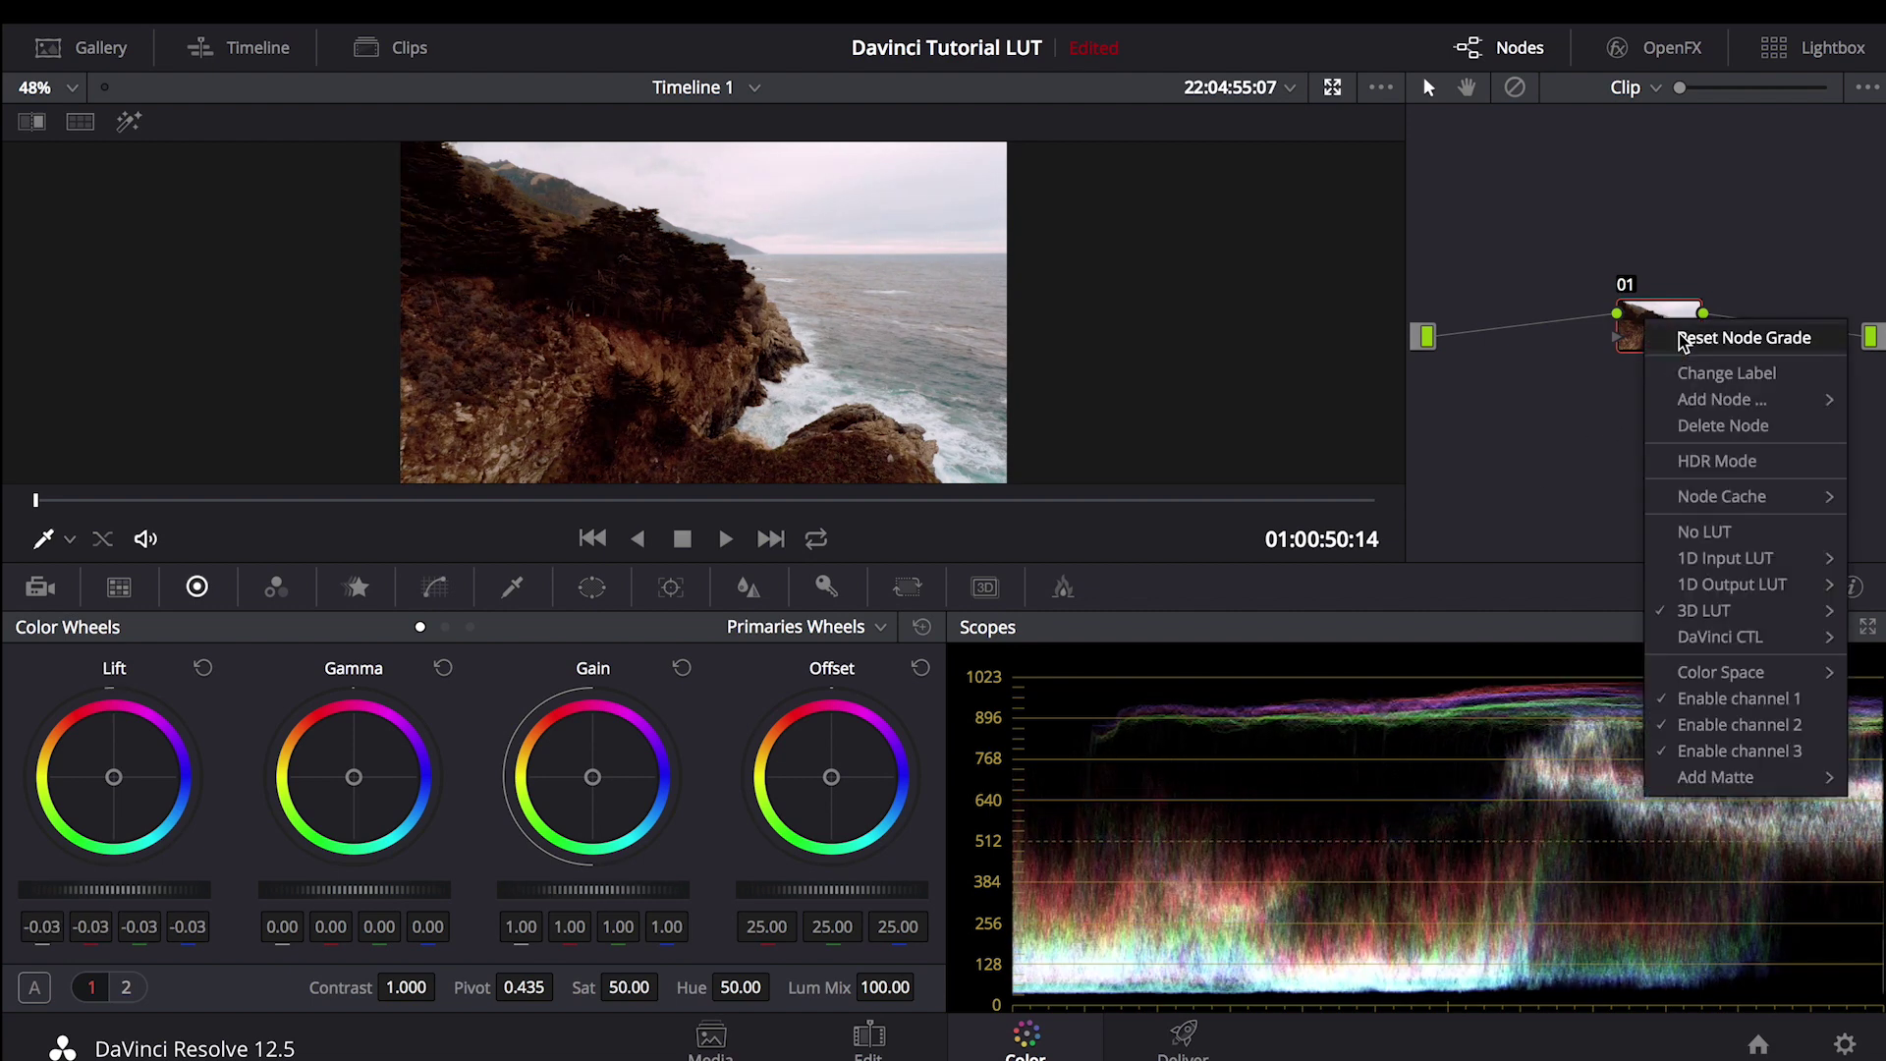
click(1683, 336)
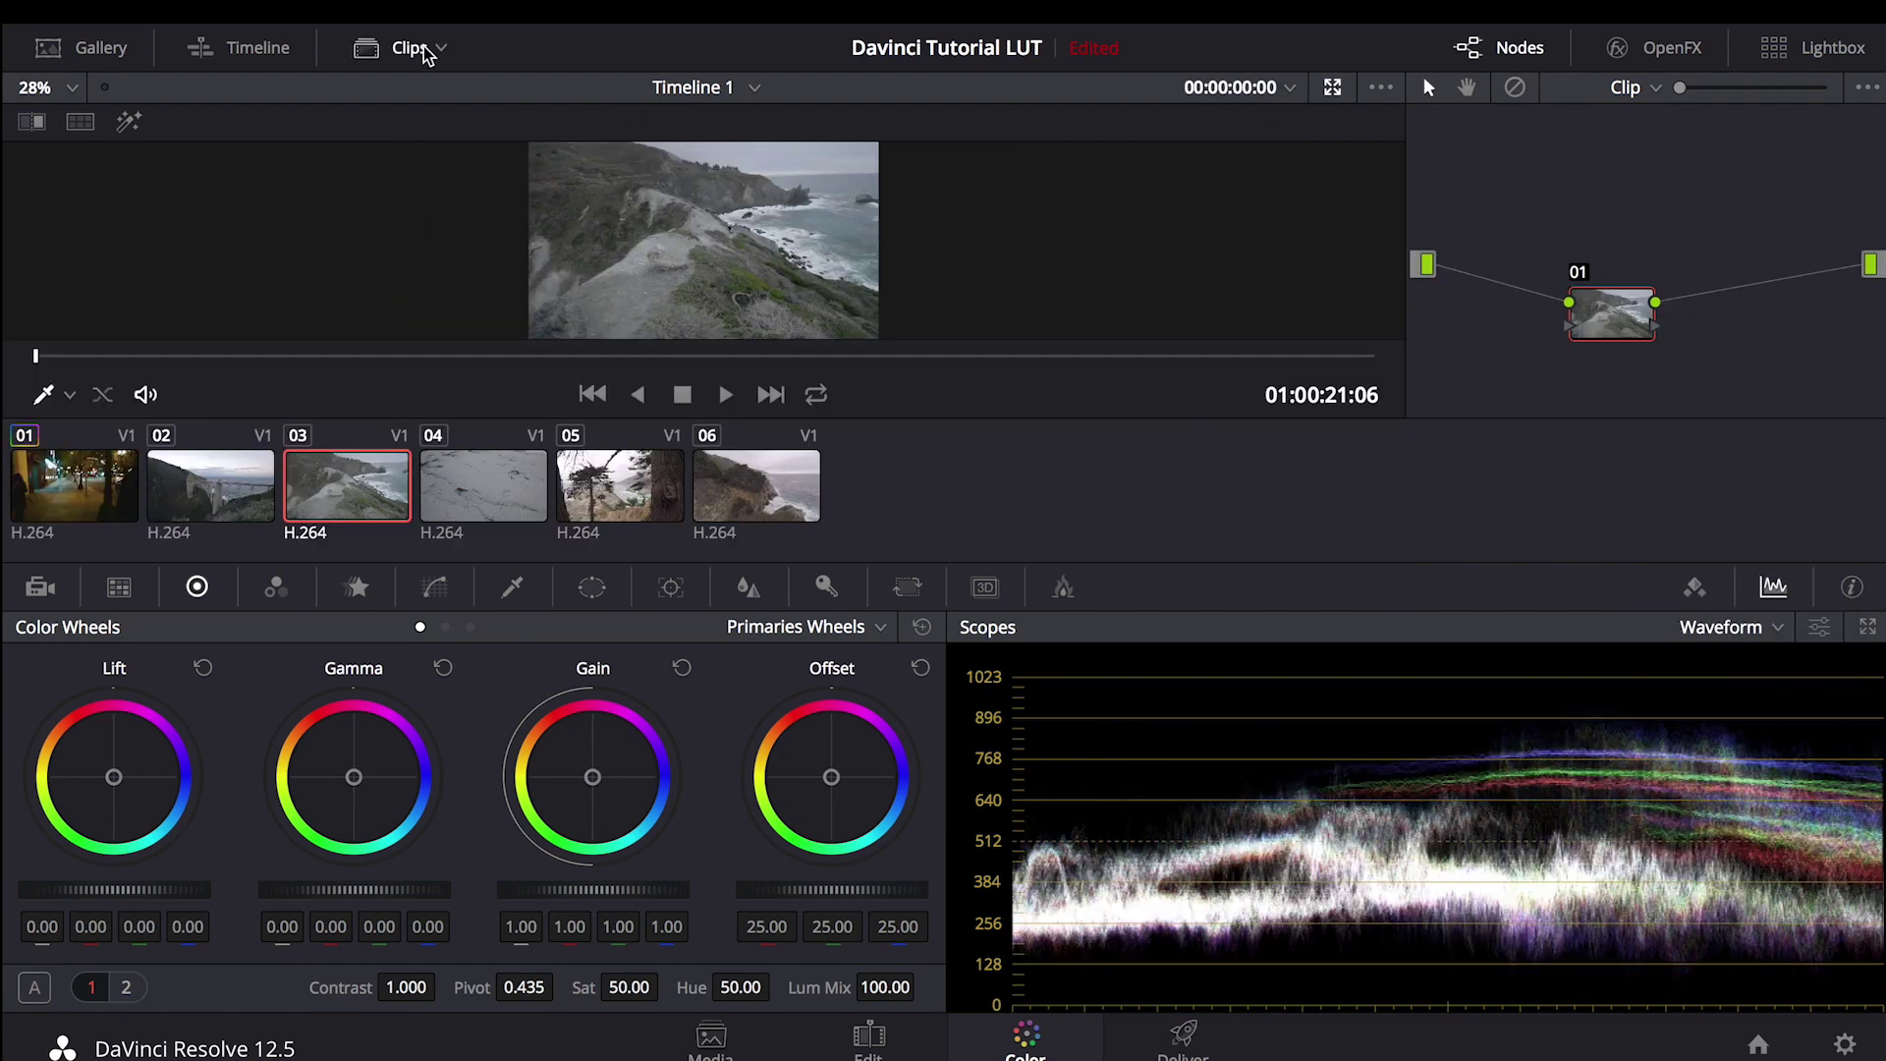
click(422, 46)
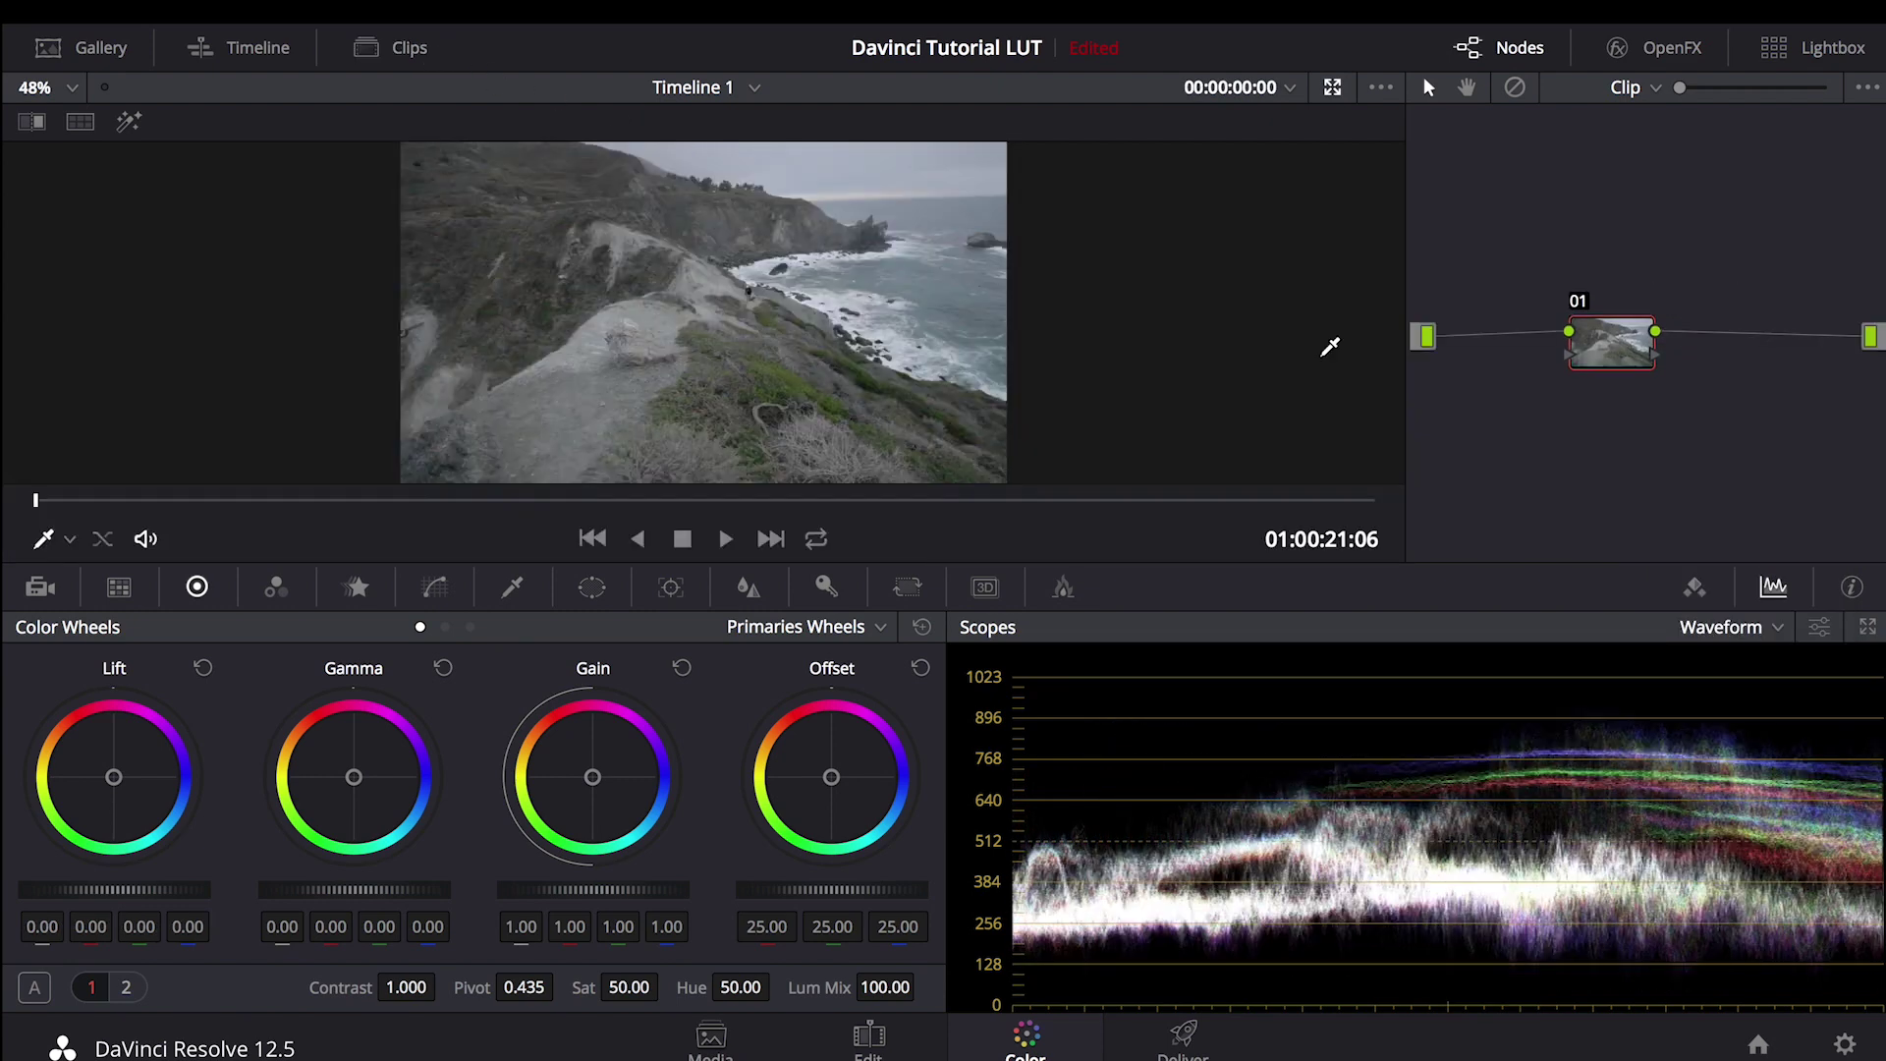
Apply the KinoLUT LOG Log Kino36 ORIG WARM1 LUT to the node and reset Offset to 25.00.
right_click(1619, 347)
mouse_move(1690, 632)
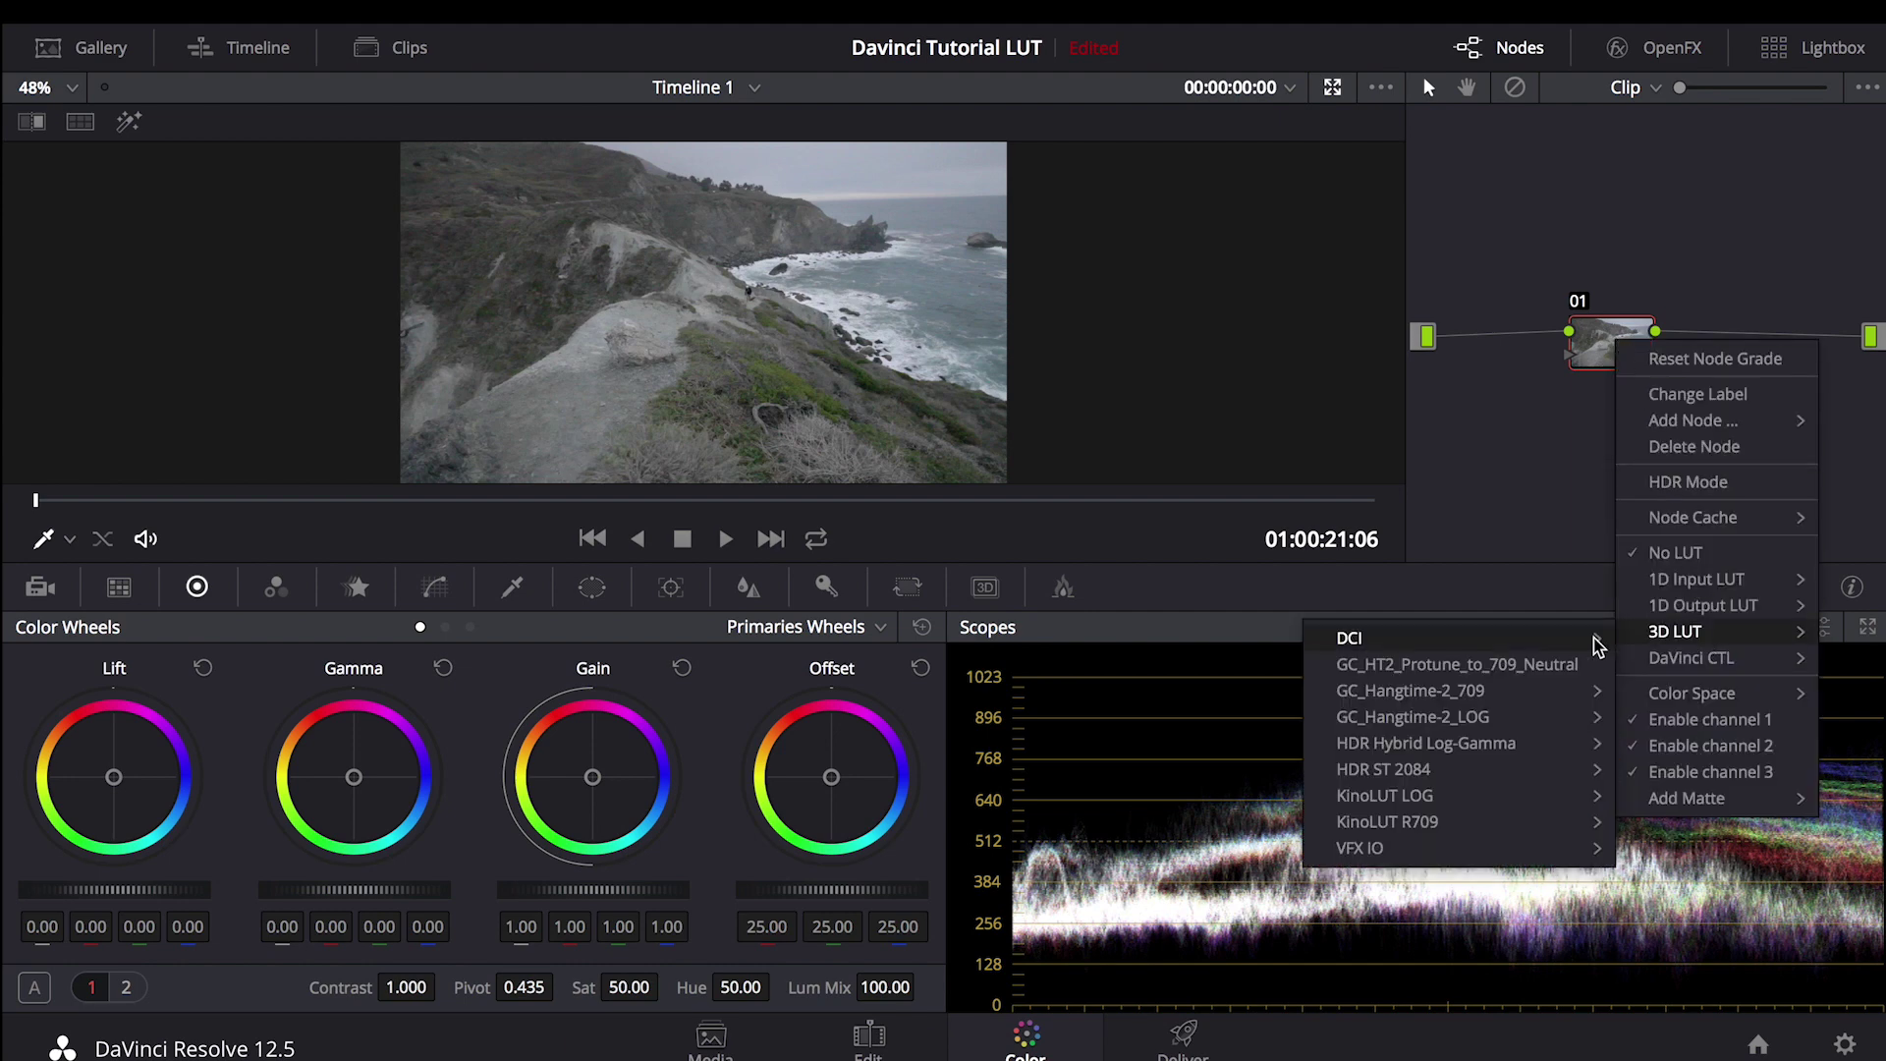
mouse_move(1548, 793)
mouse_move(1640, 798)
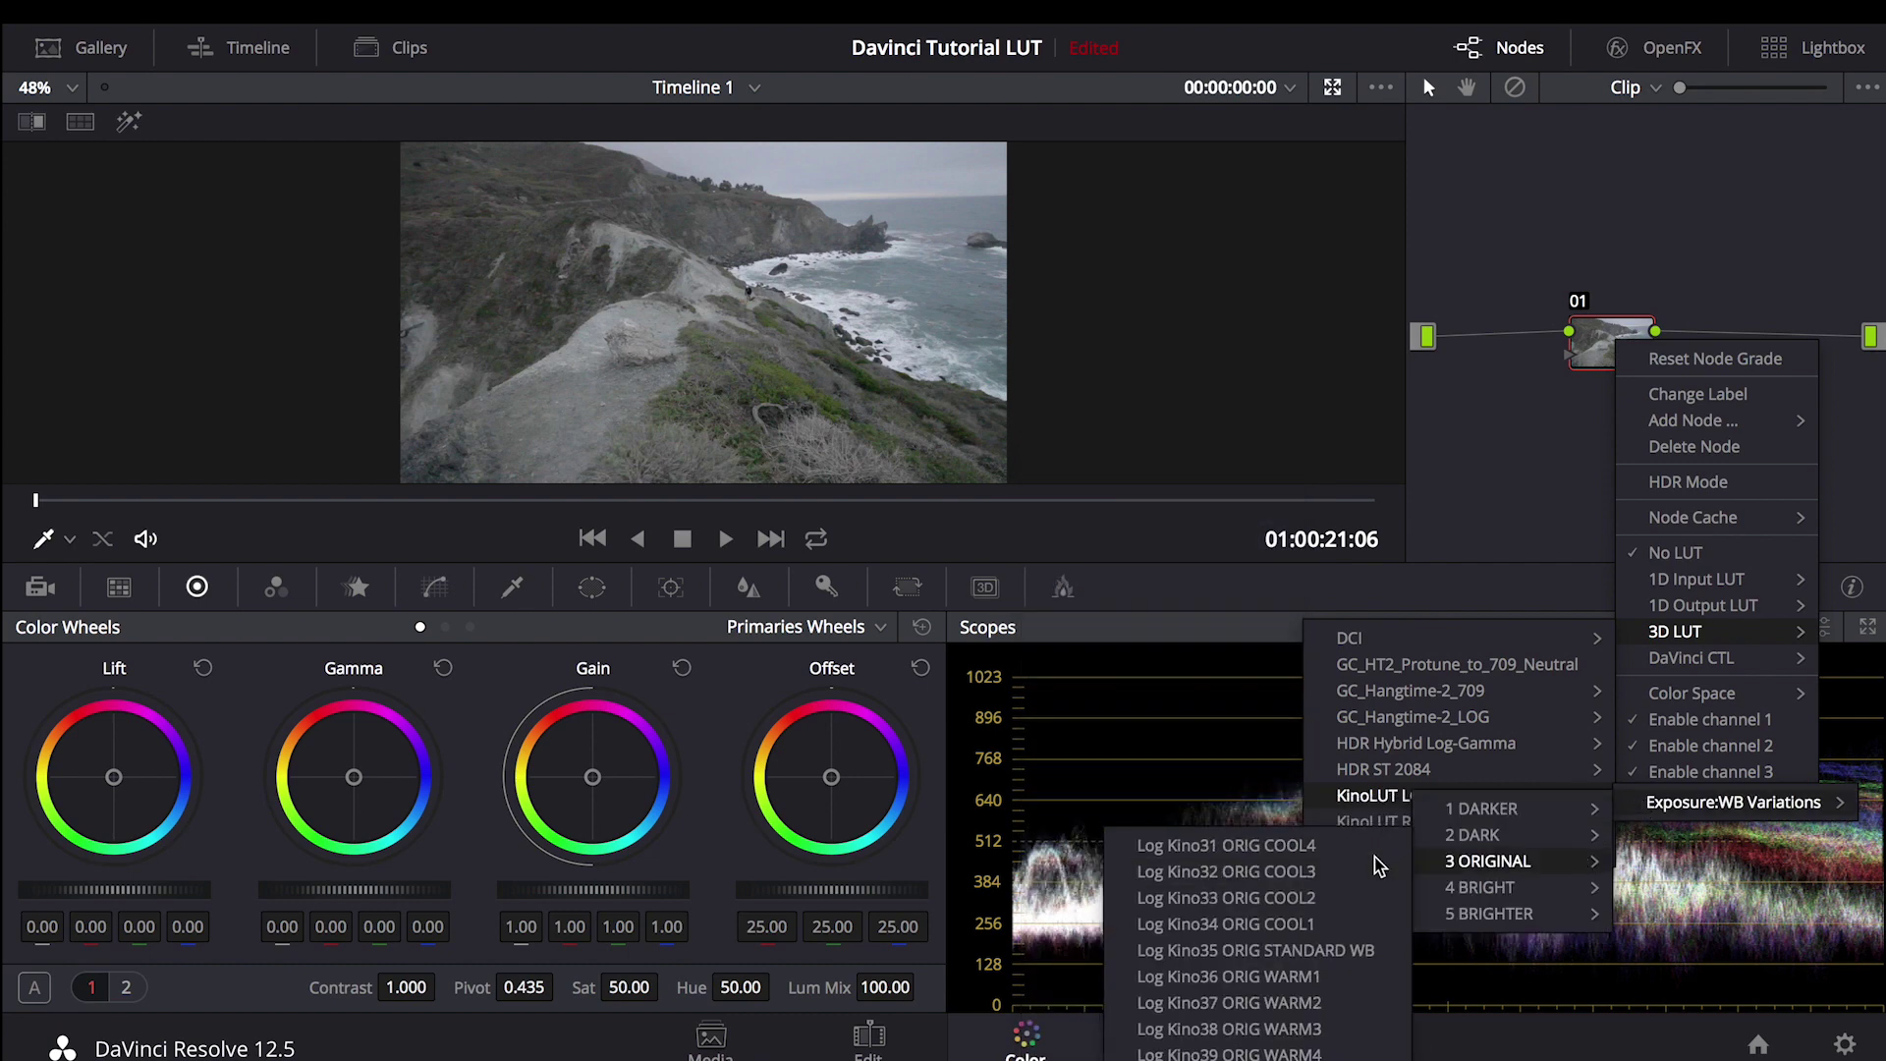
click(1327, 977)
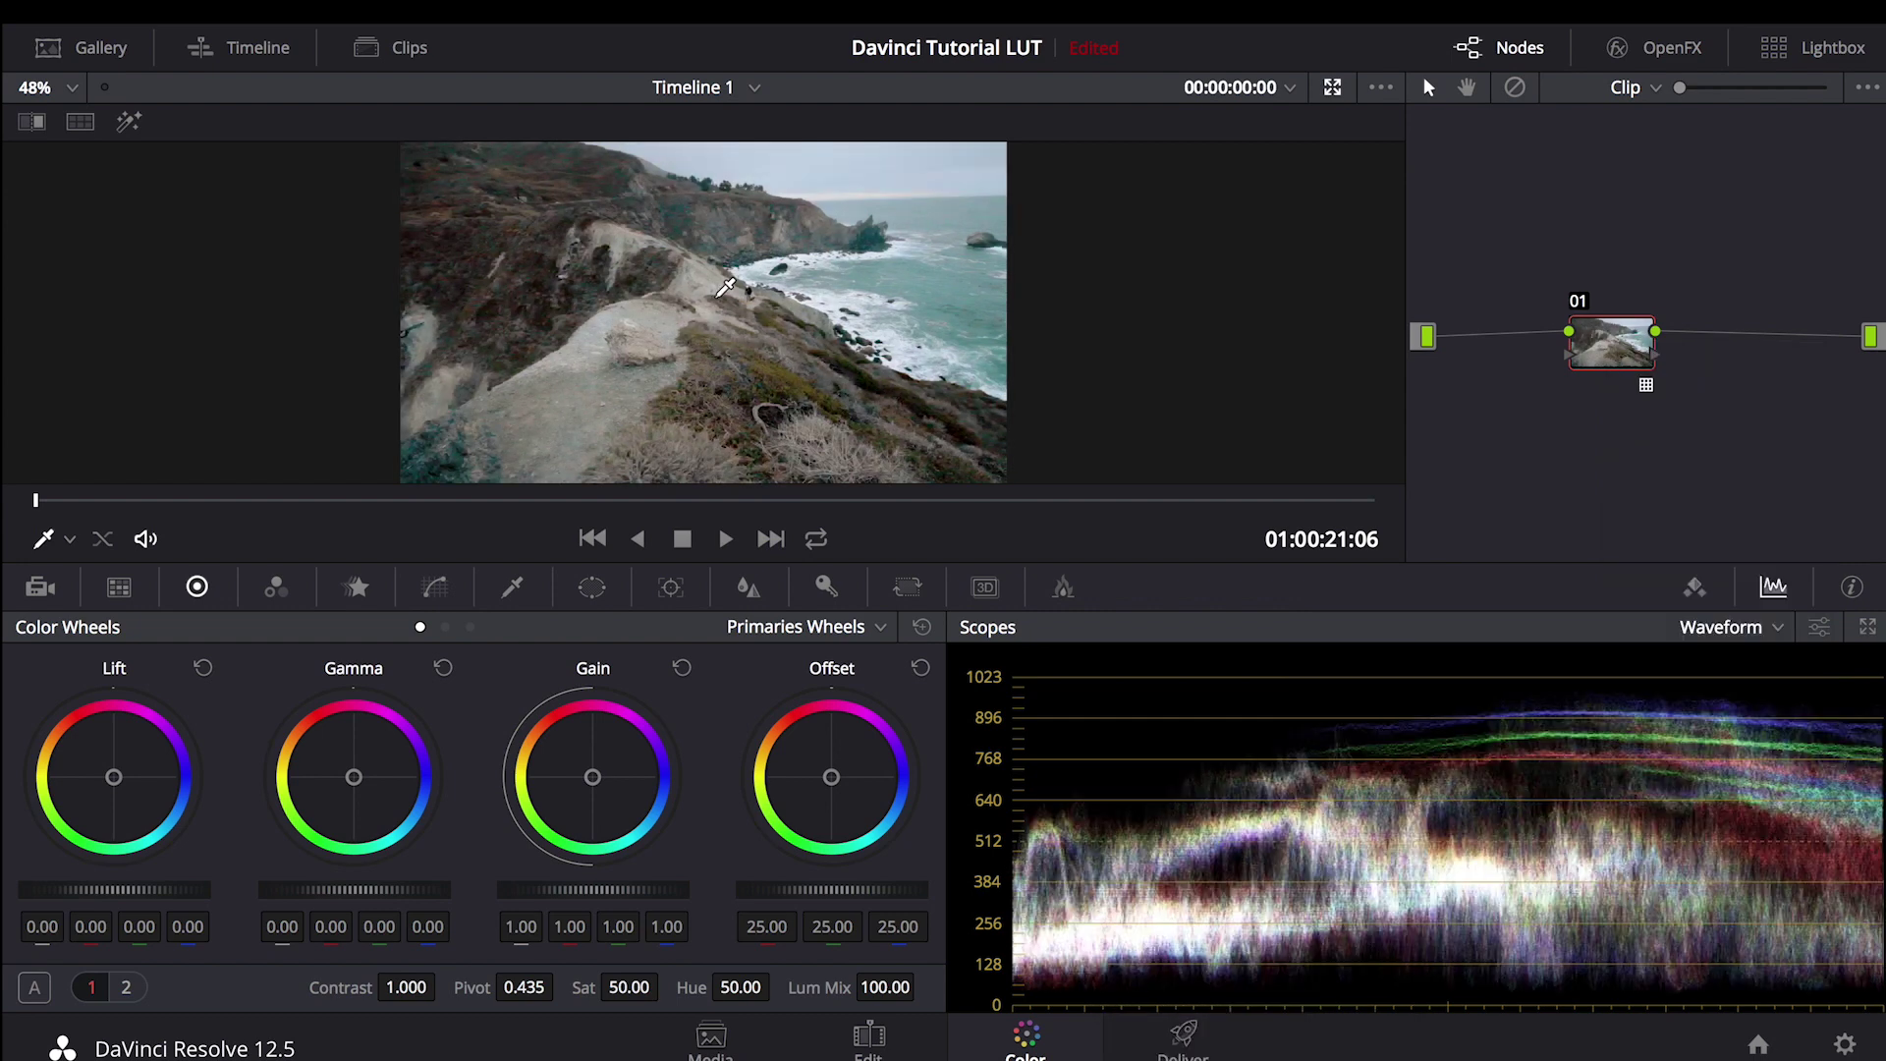
mouse_move(833, 894)
mouse_down()
mouse_move(805, 894)
mouse_move(833, 894)
mouse_up()
double_click(833, 894)
Nudge the Lift balance, lower Offset to 23.70, and darken Lift slightly.
drag(115, 778, 115, 783)
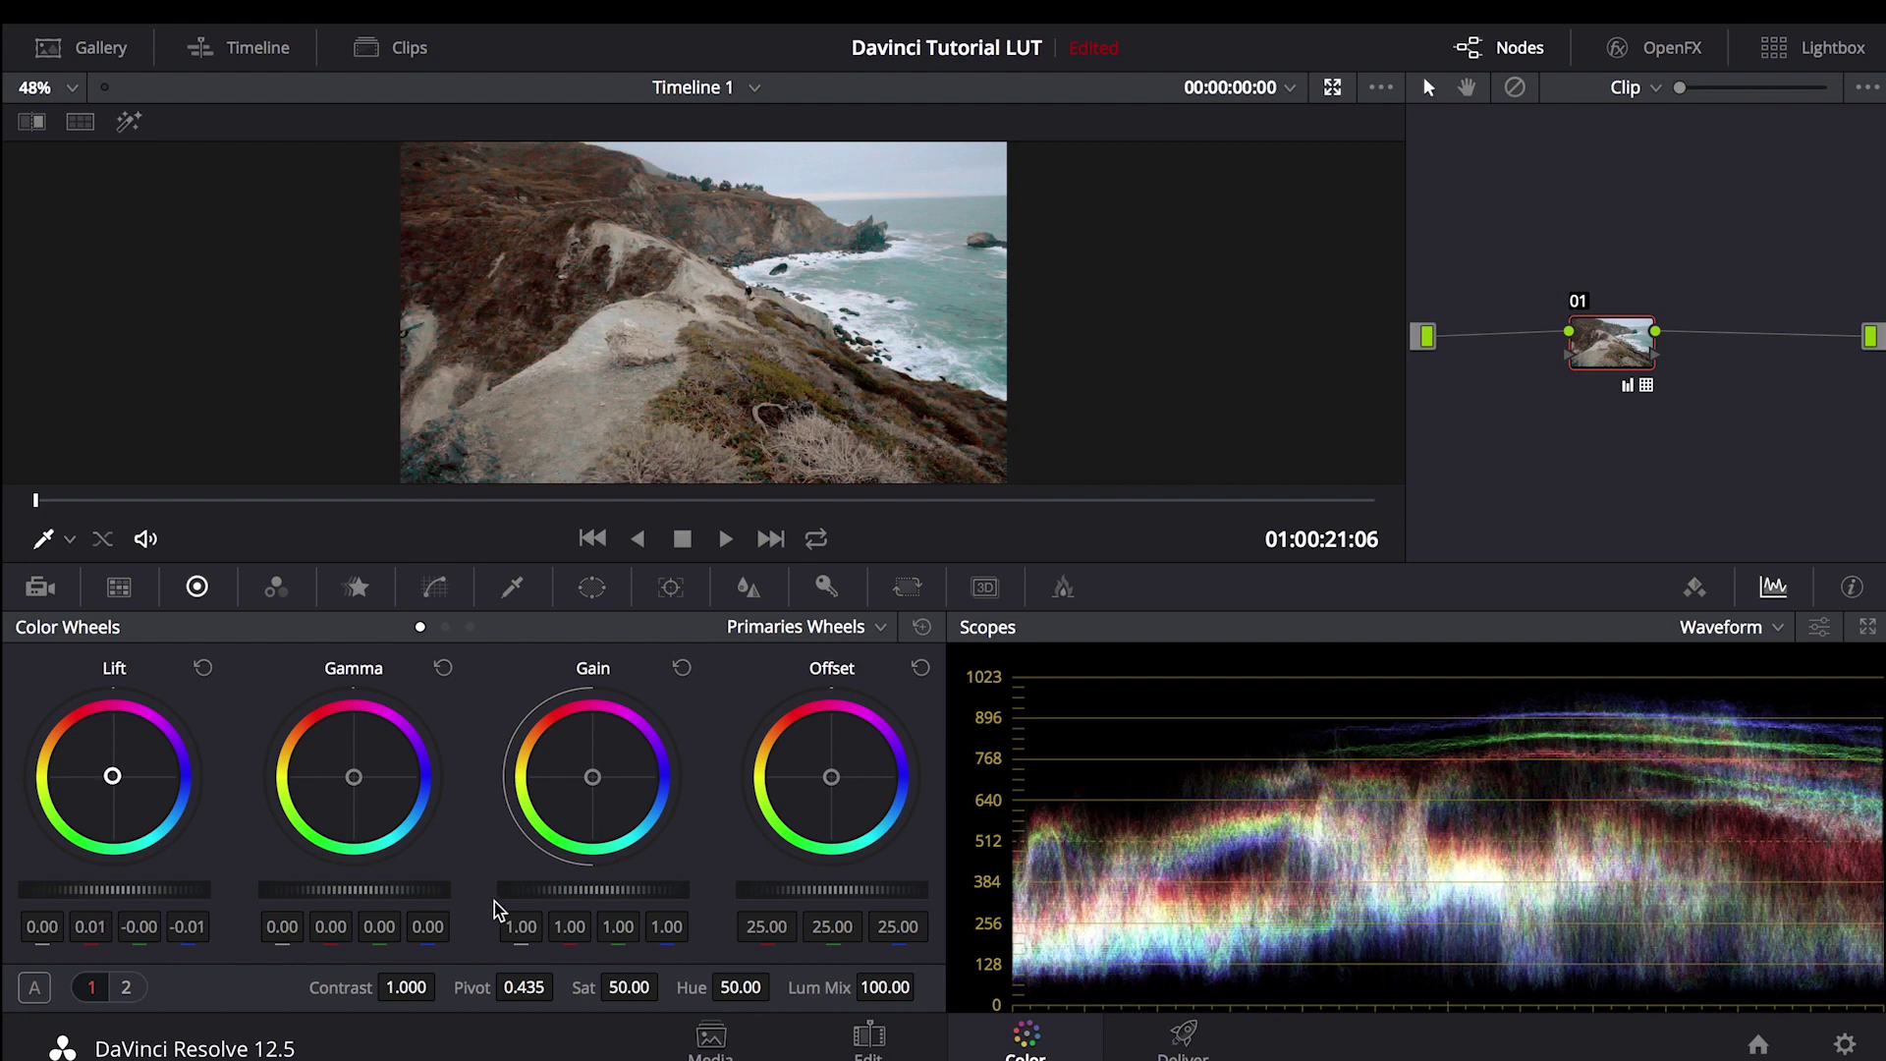
drag(840, 898, 805, 898)
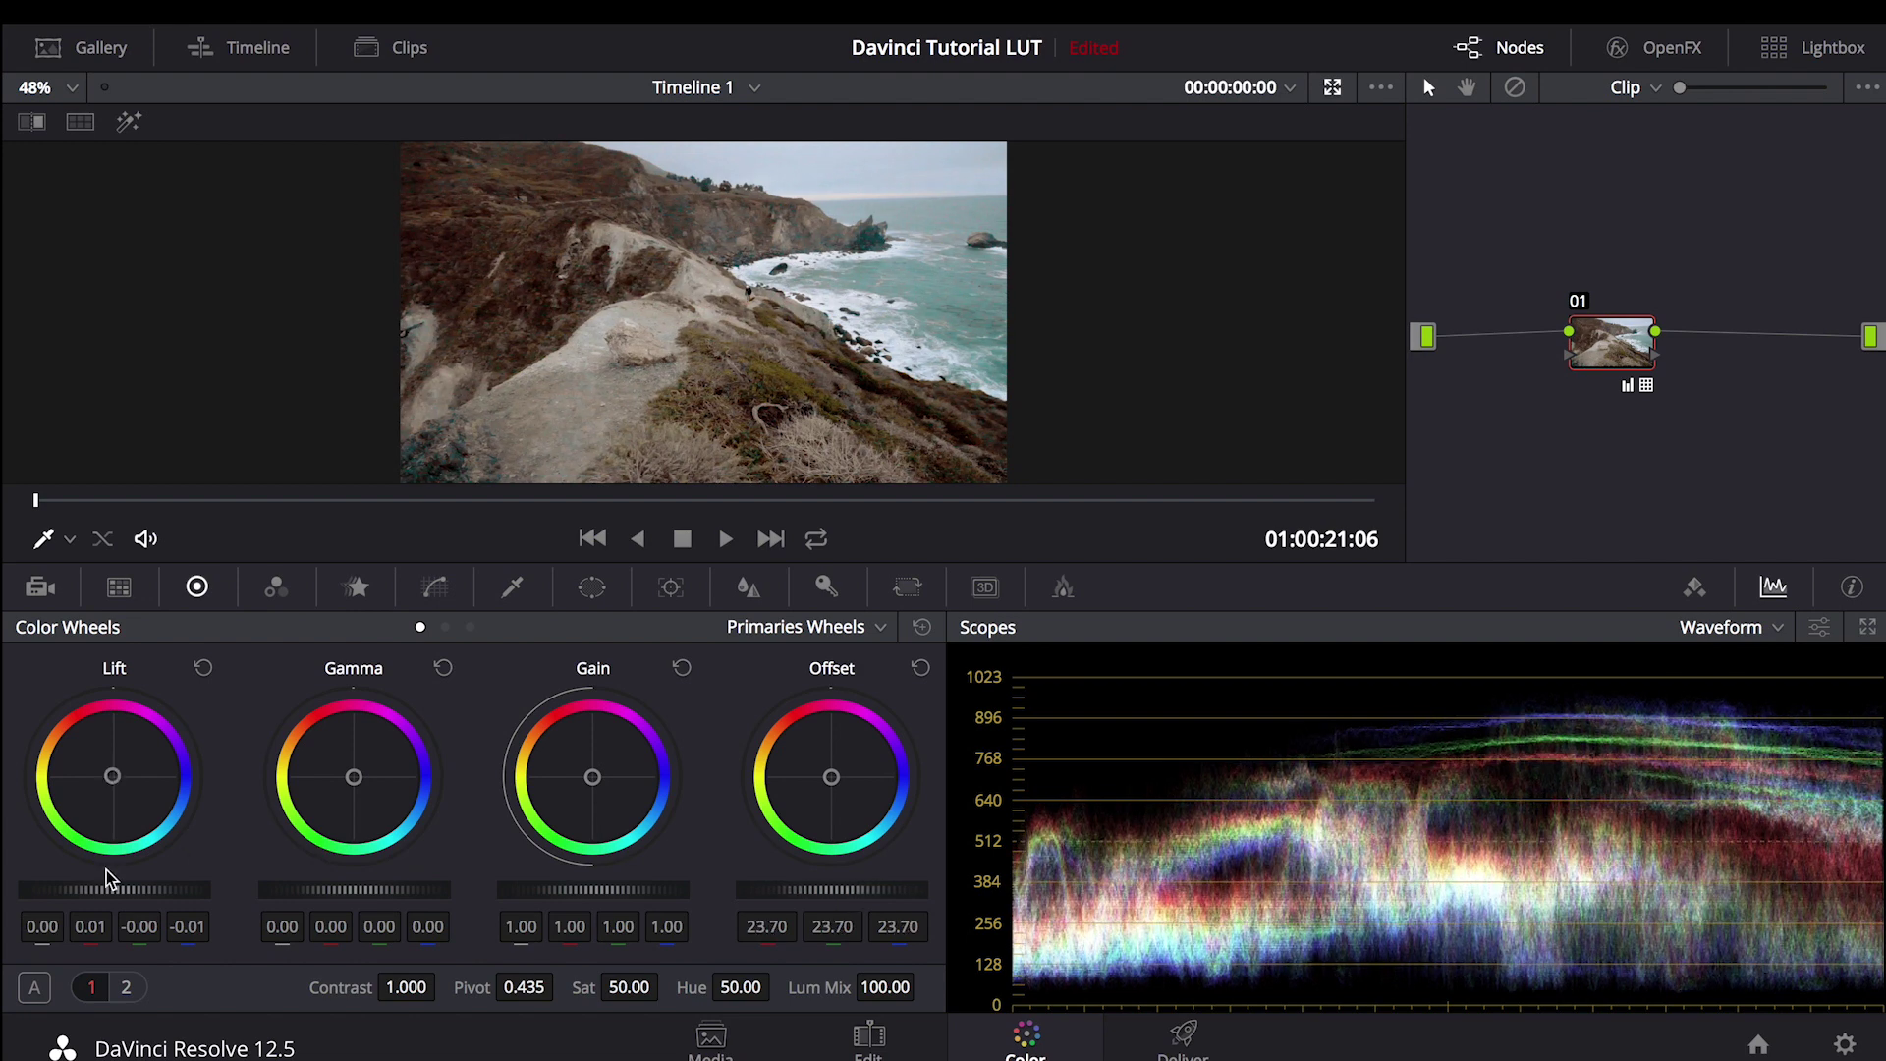
drag(88, 890, 71, 890)
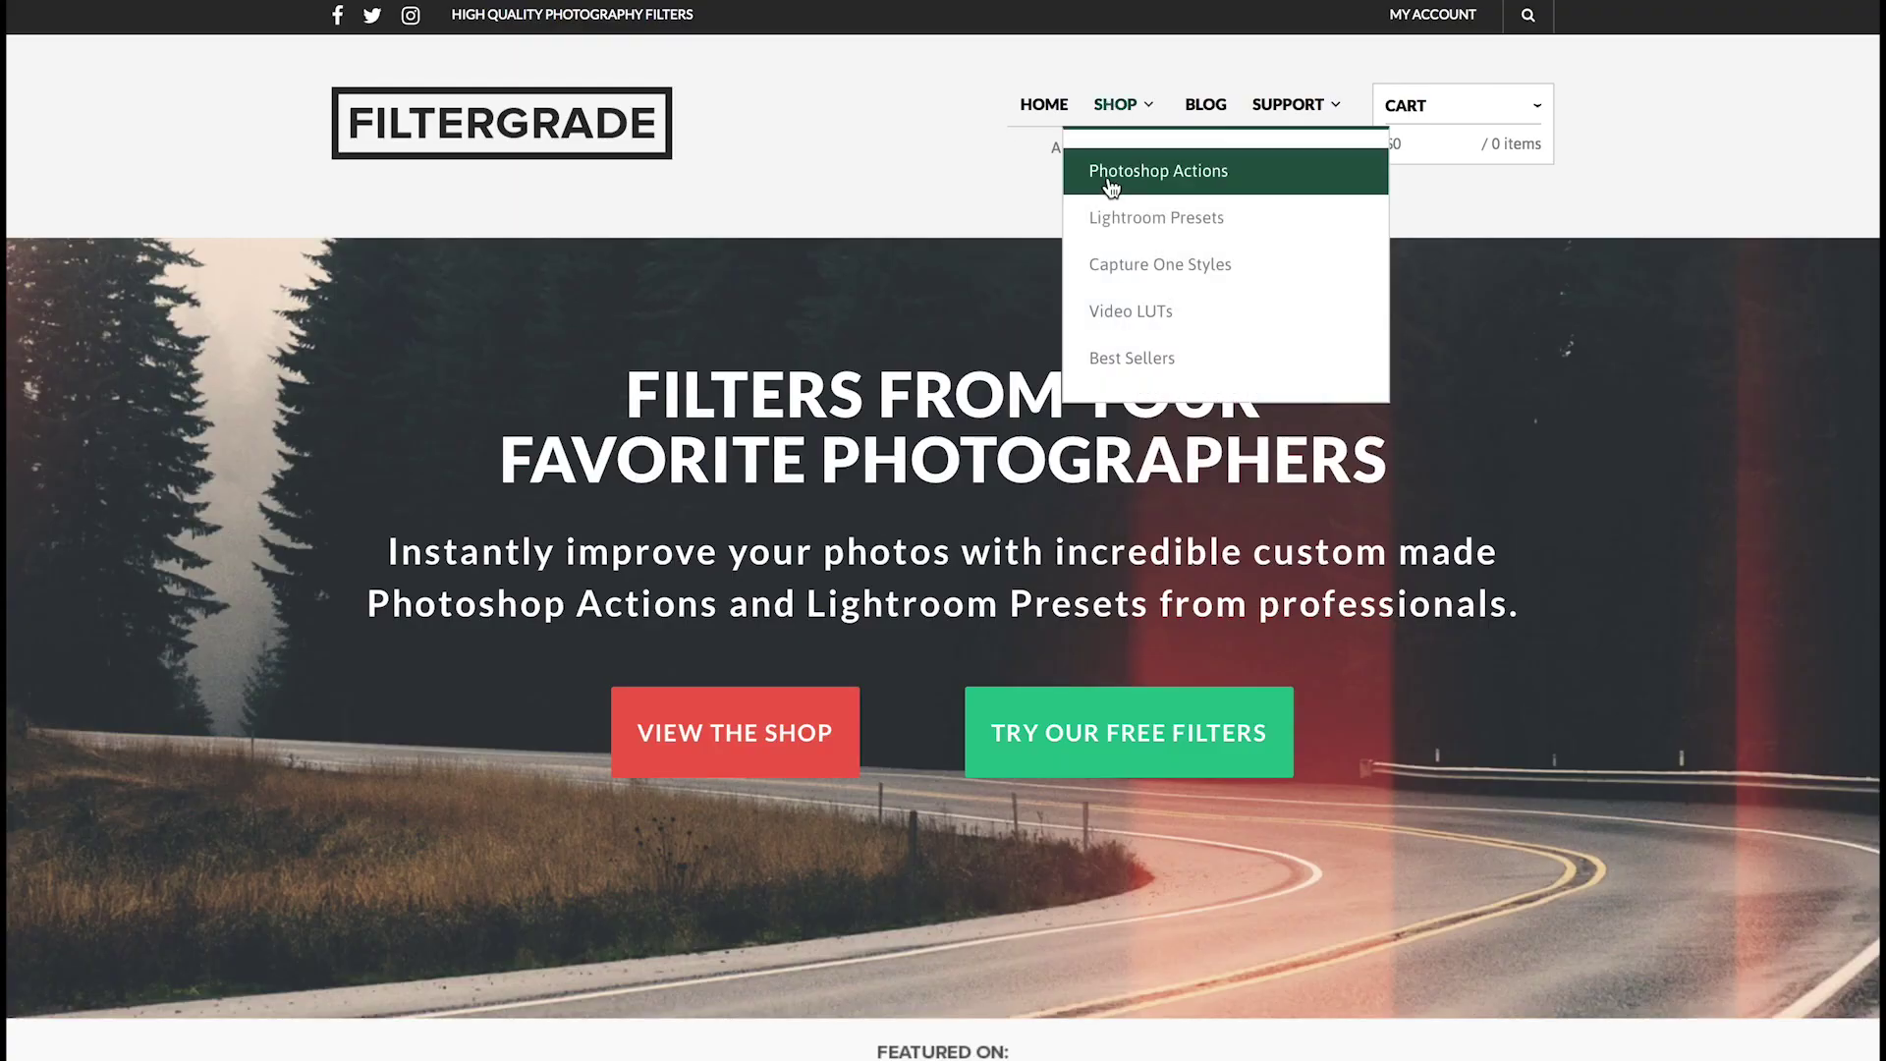
Browse the FilterGrade shop through Photoshop Actions and Lightroom Presets to the Video LUTs listings.
click(1136, 173)
scroll(1098, 351, down, 10)
scroll(1098, 350, up, 12)
mouse_move(1116, 101)
click(1159, 210)
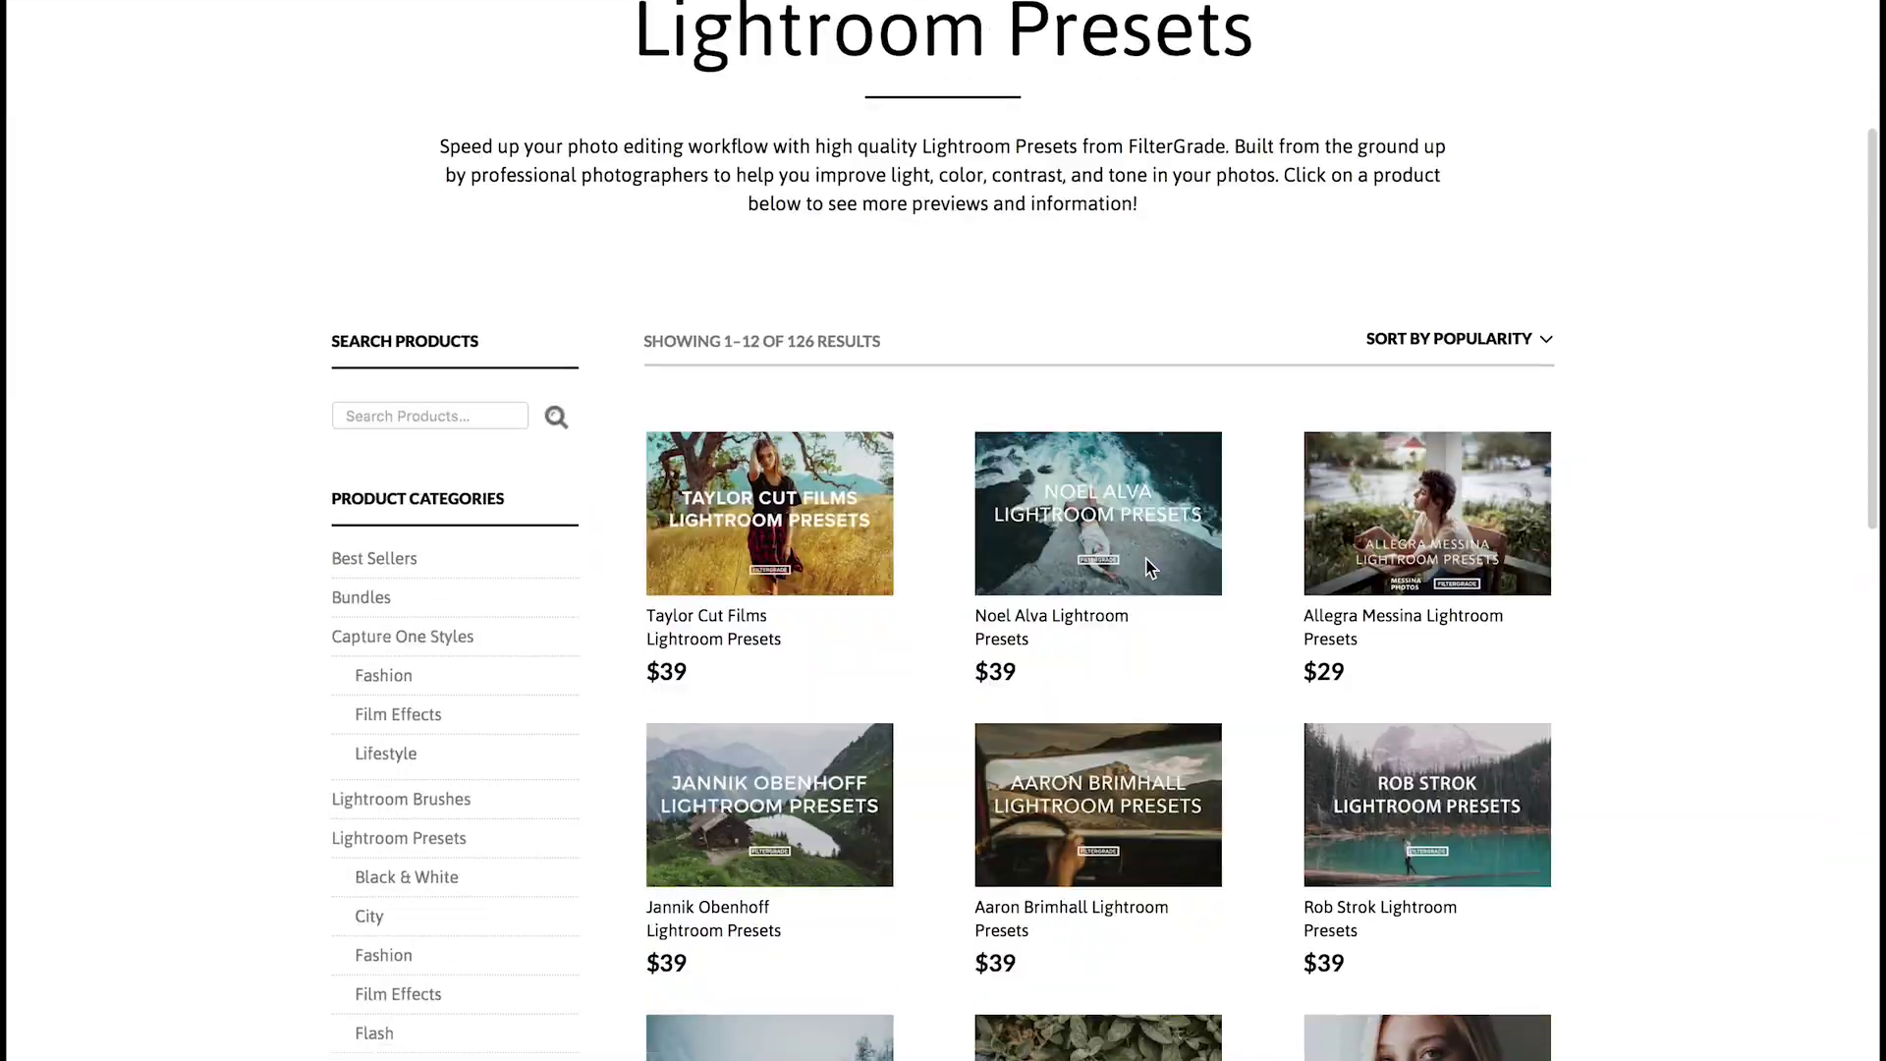
scroll(1149, 570, down, 3)
scroll(1149, 570, up, 4)
click(1129, 308)
scroll(1128, 491, down, 6)
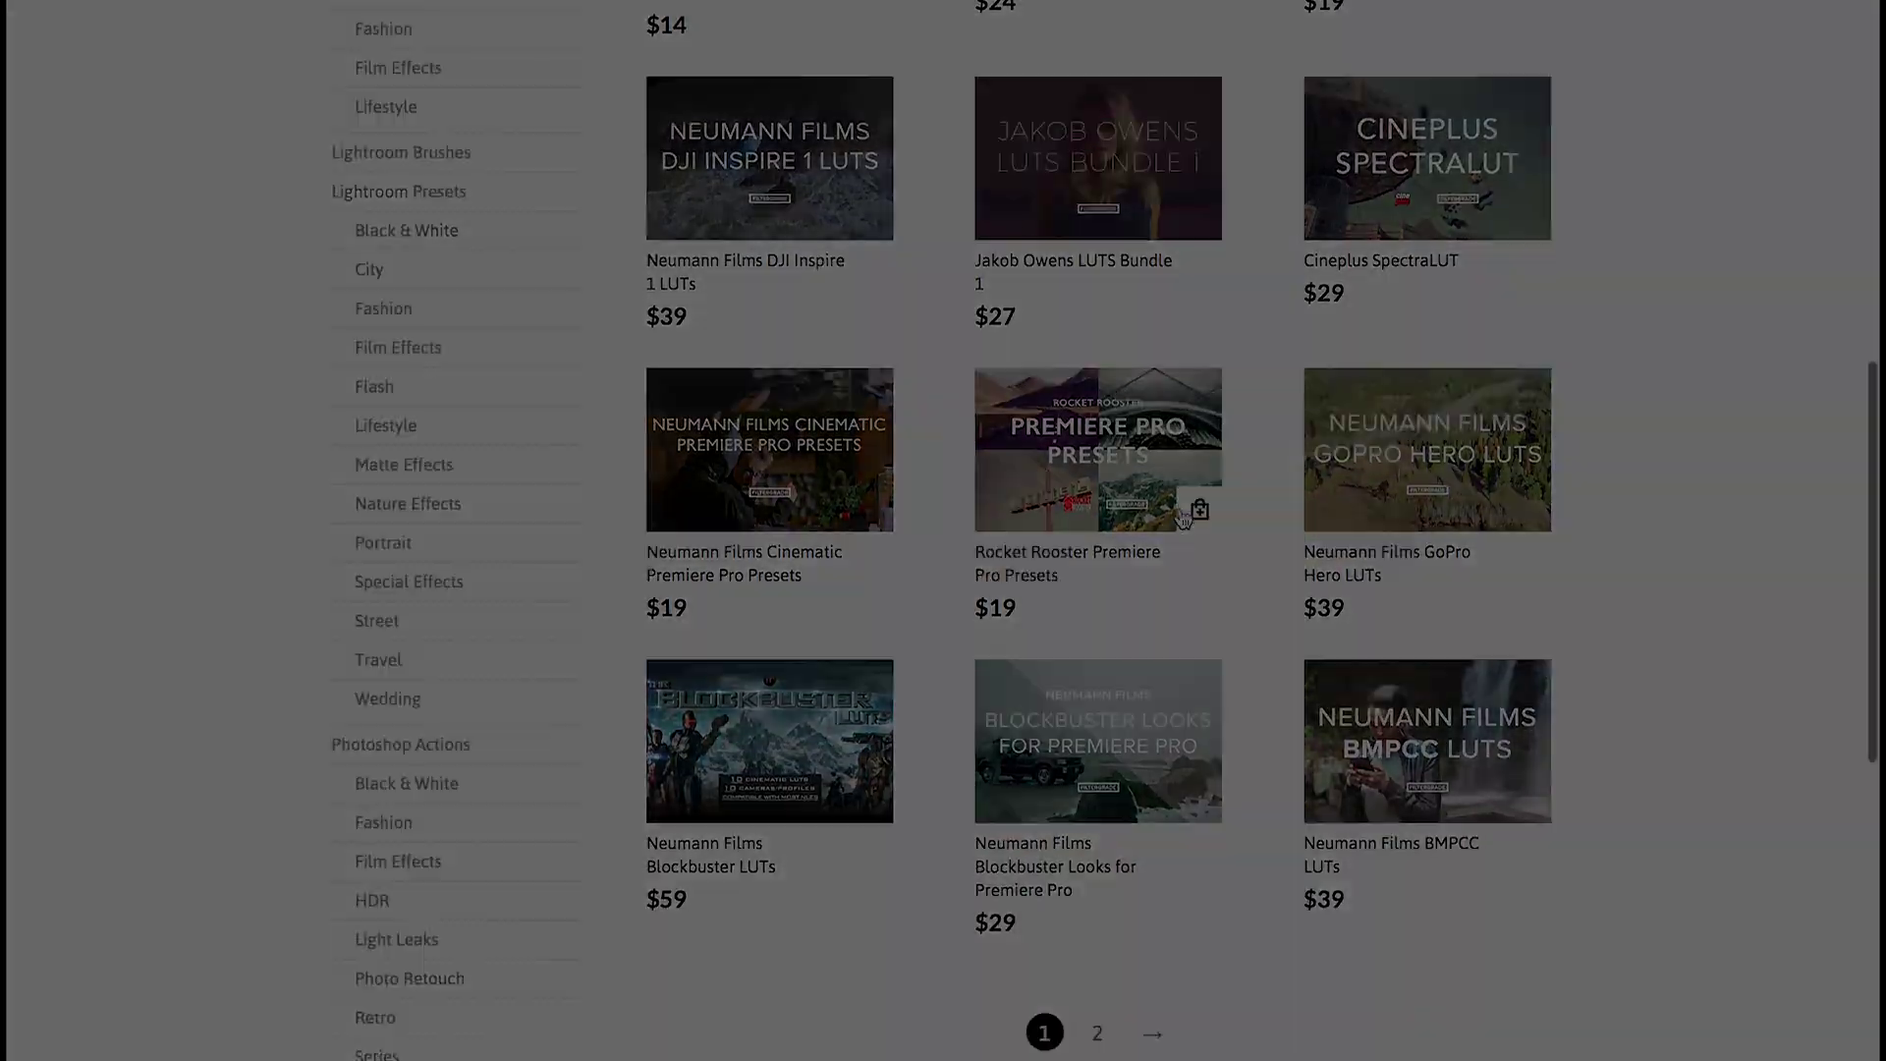